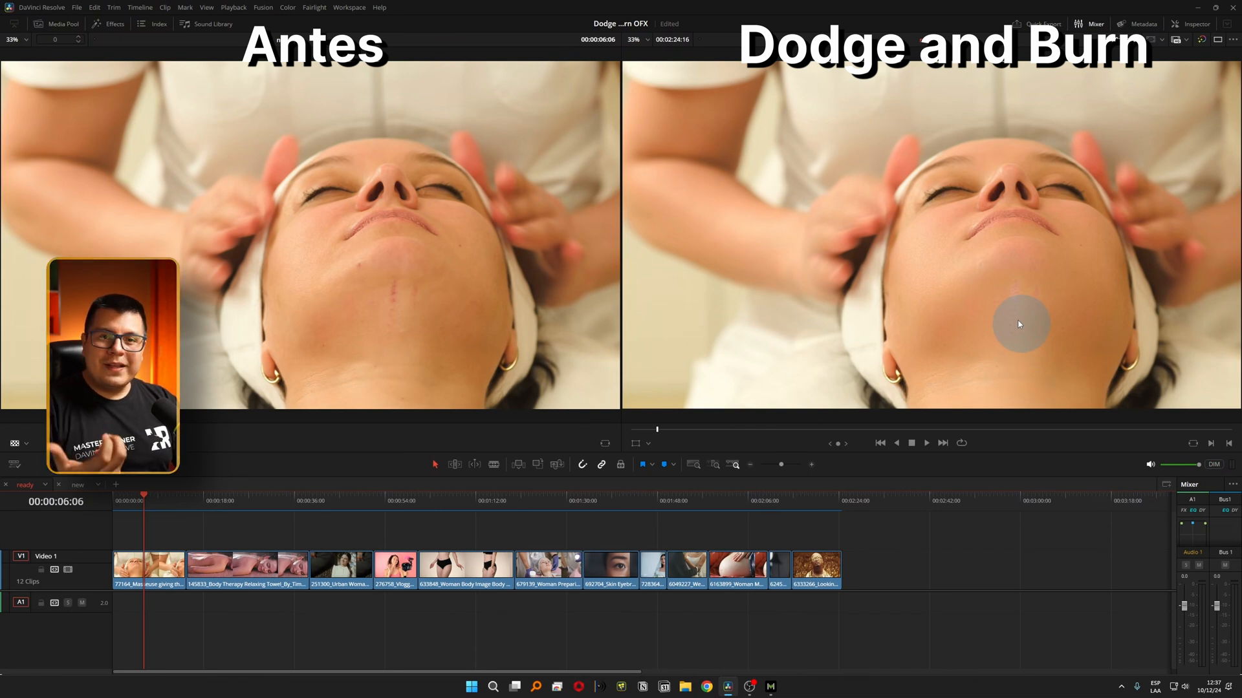
Play the facial massage and towel massage clips to compare the original skin with the Dodge and Burn version.
key("space")
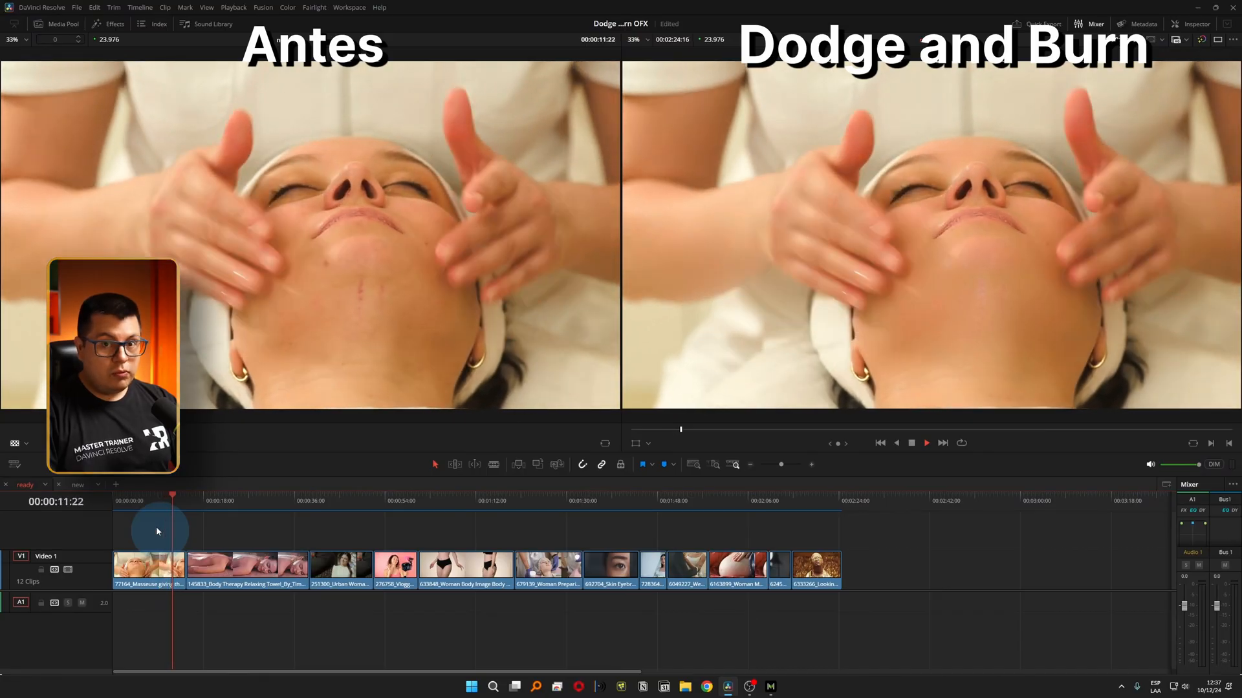
key("space")
left_click(216, 502)
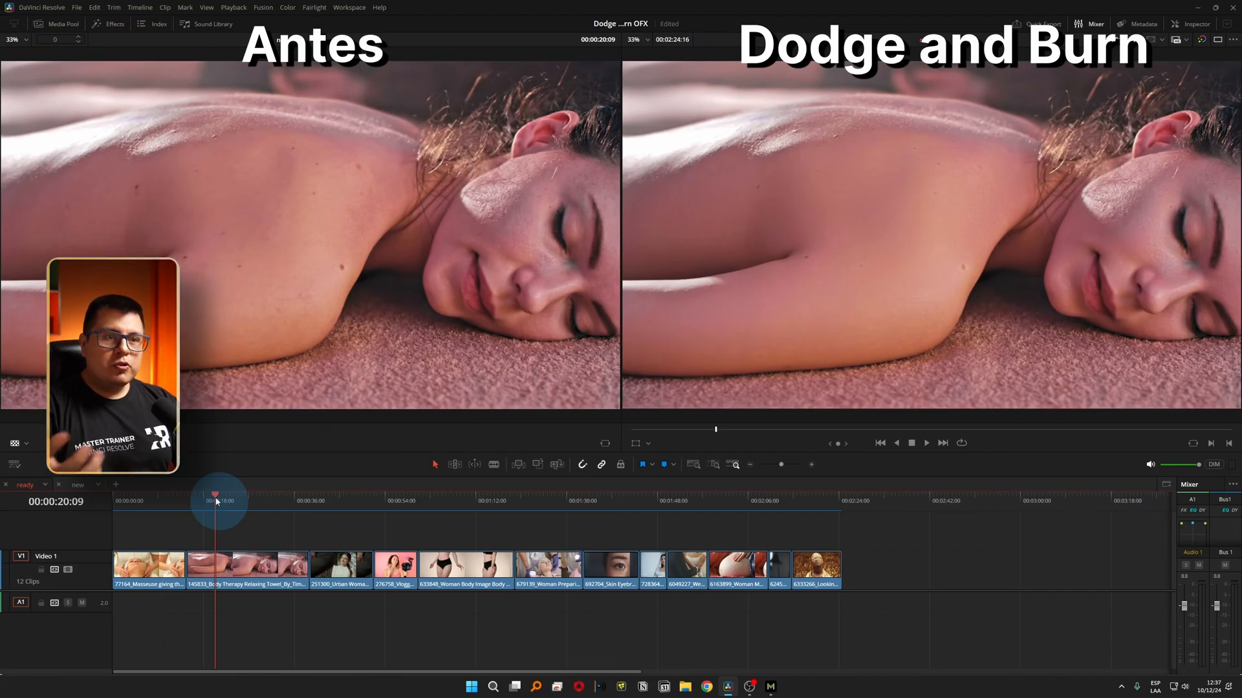
key("space")
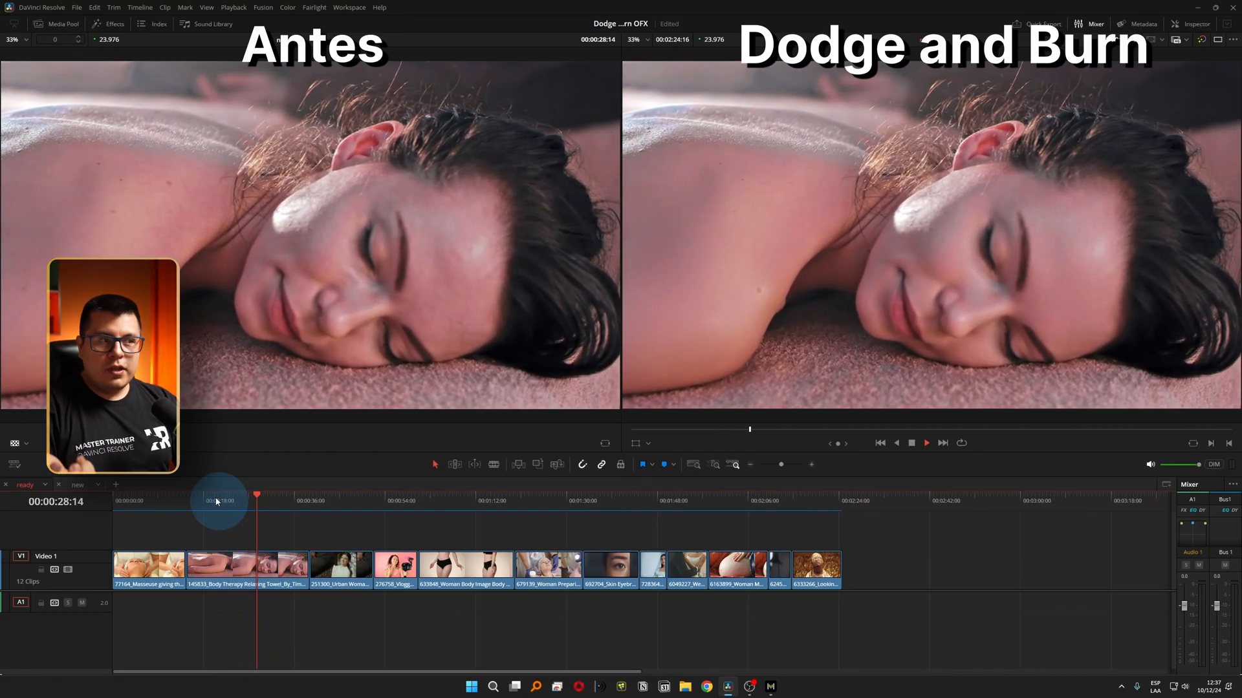
key("space")
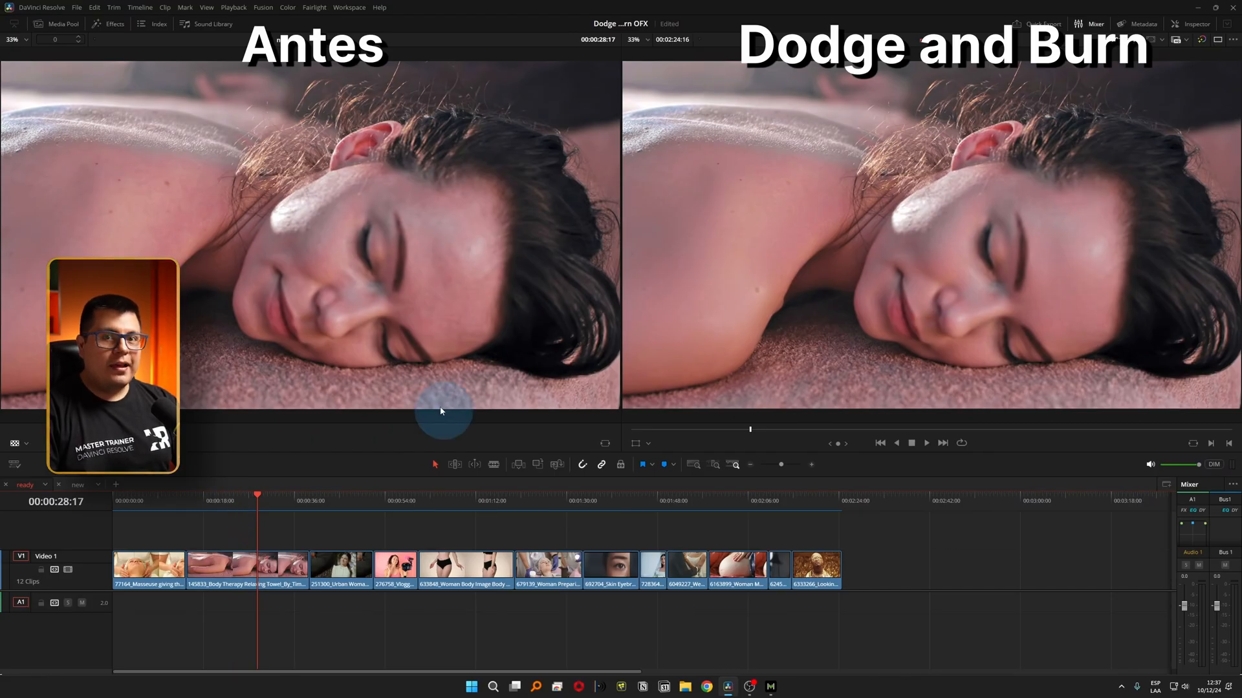
Examine the face of the woman in white beside the tree up close in both viewers and play the clip.
left_click(342, 498)
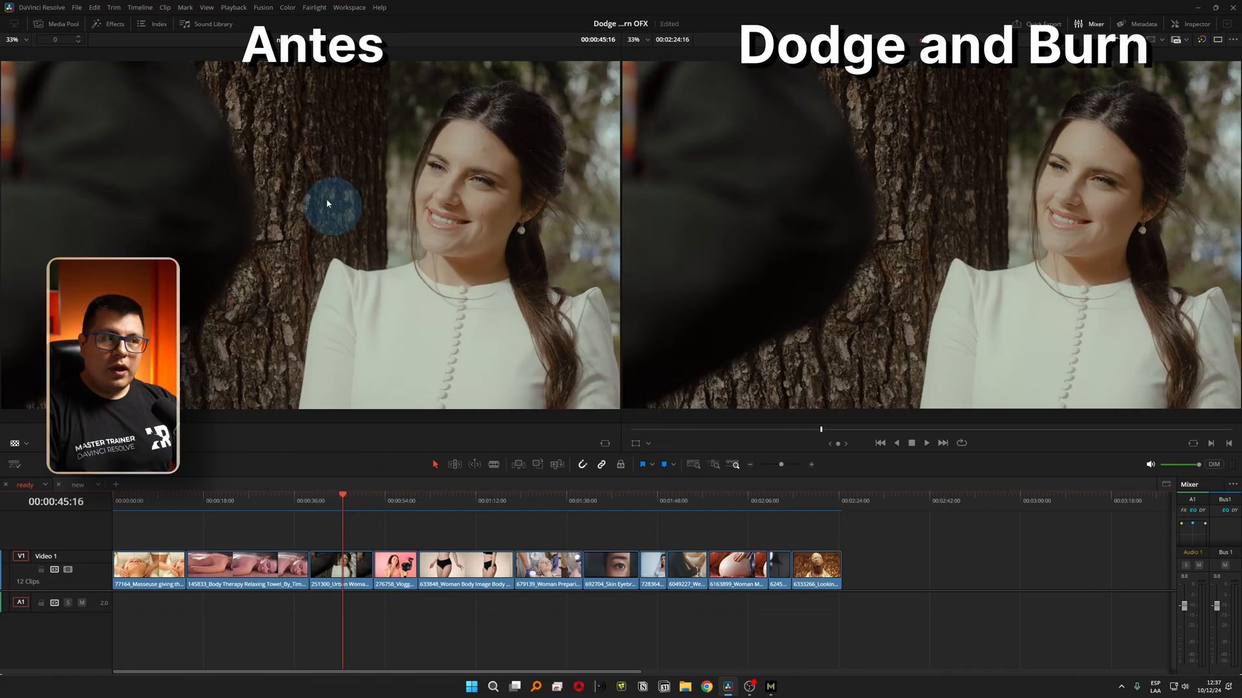
scroll(399, 177, "up", 4)
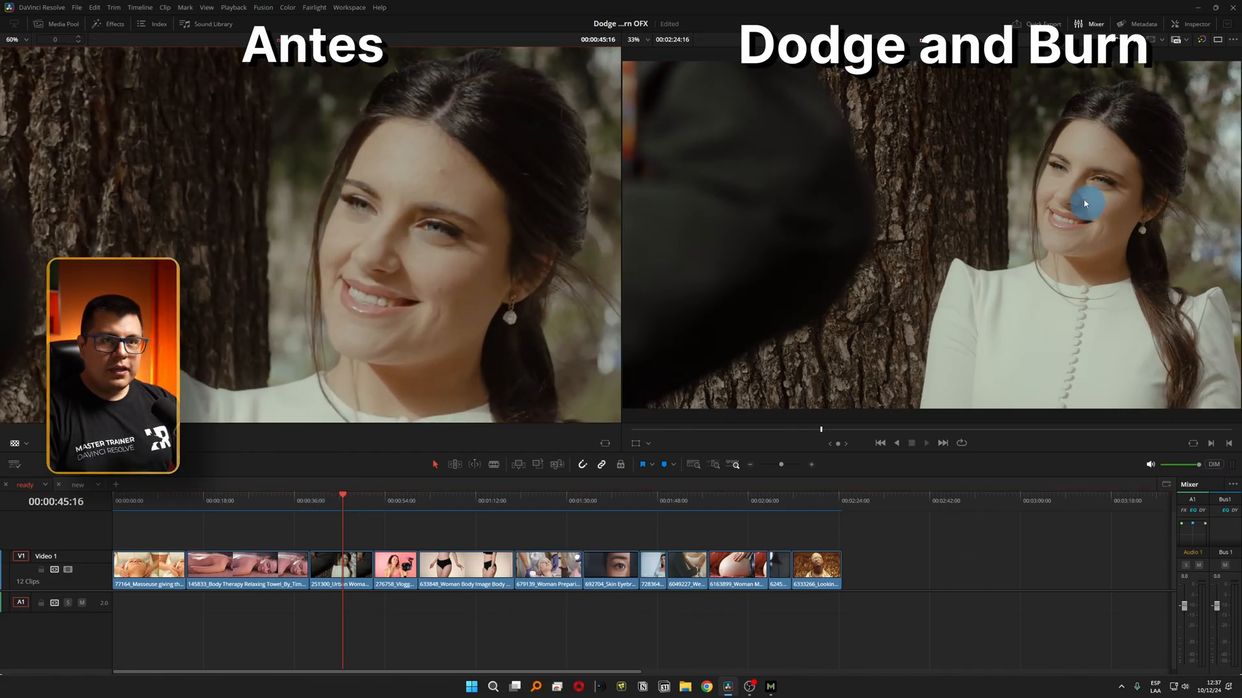
scroll(1086, 205, "up", 3)
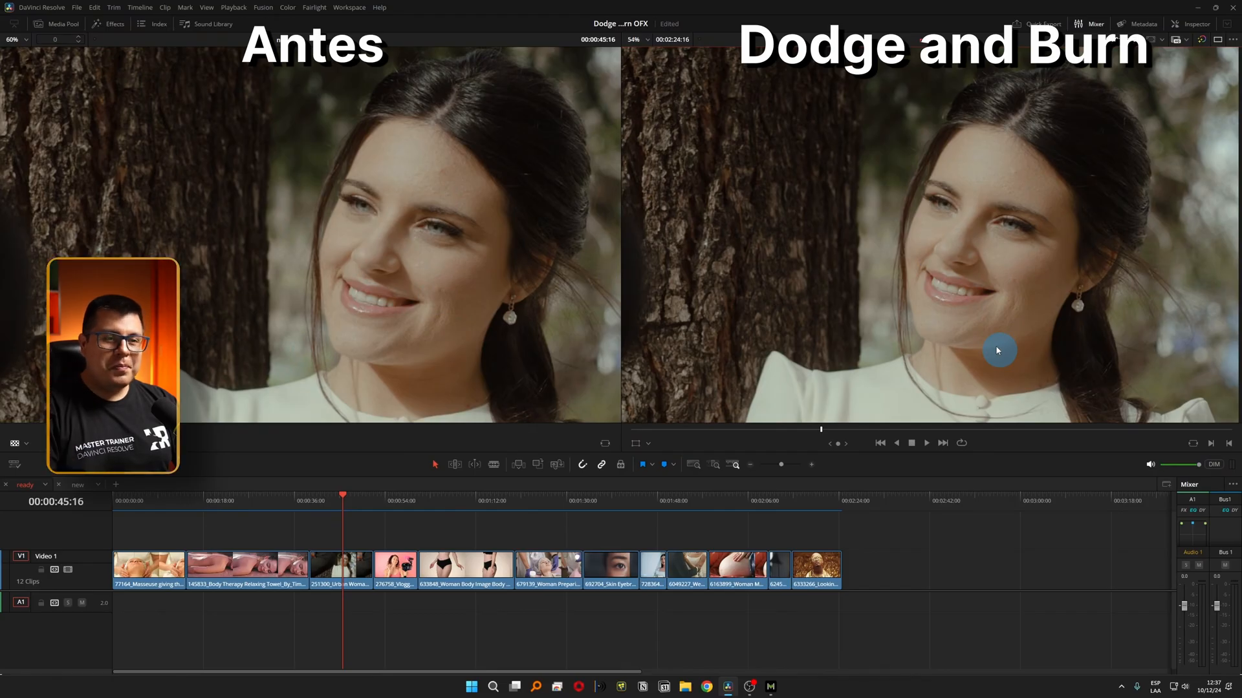
key("space")
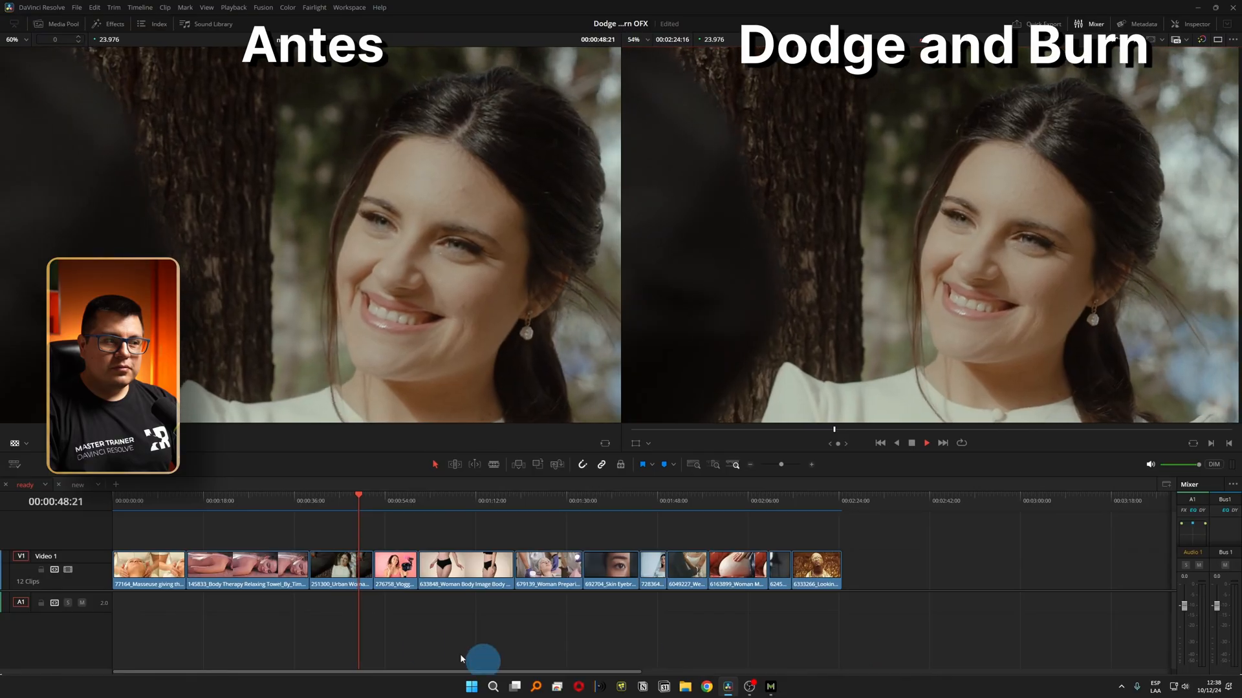
key("space")
Play the pink-background vlogger clip with the full frame fitted in both viewers to compare the skin.
left_click(388, 497)
key("z")
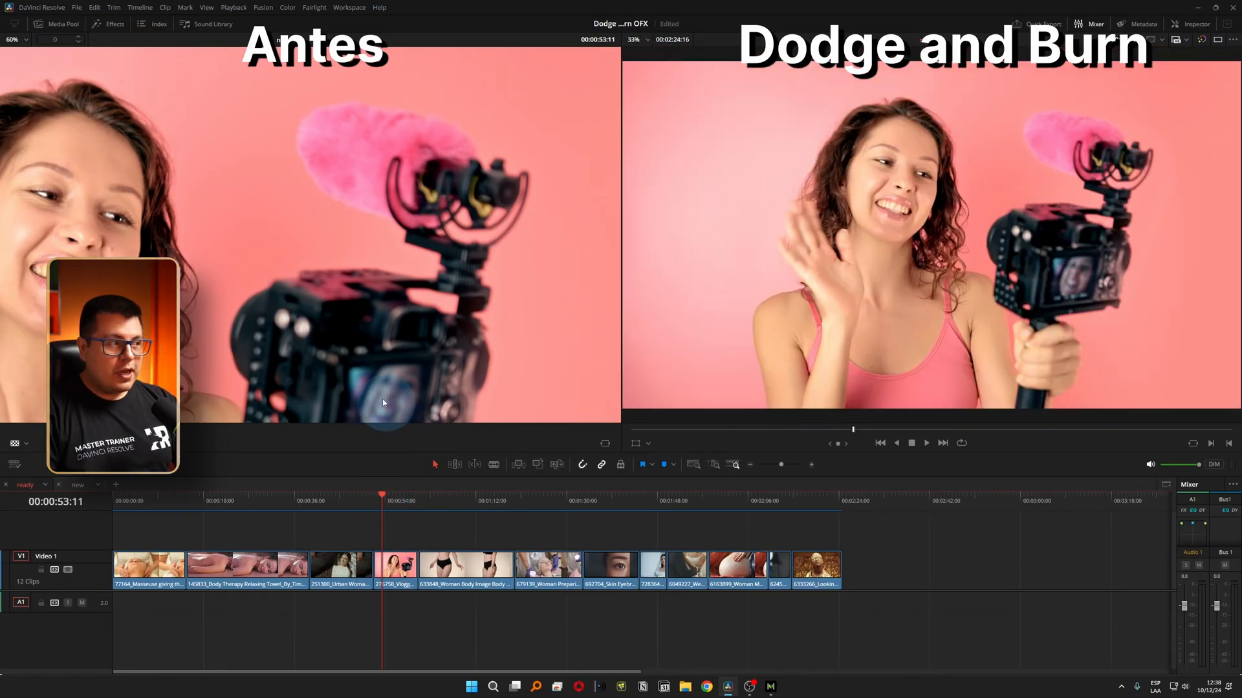
key("z")
key("space")
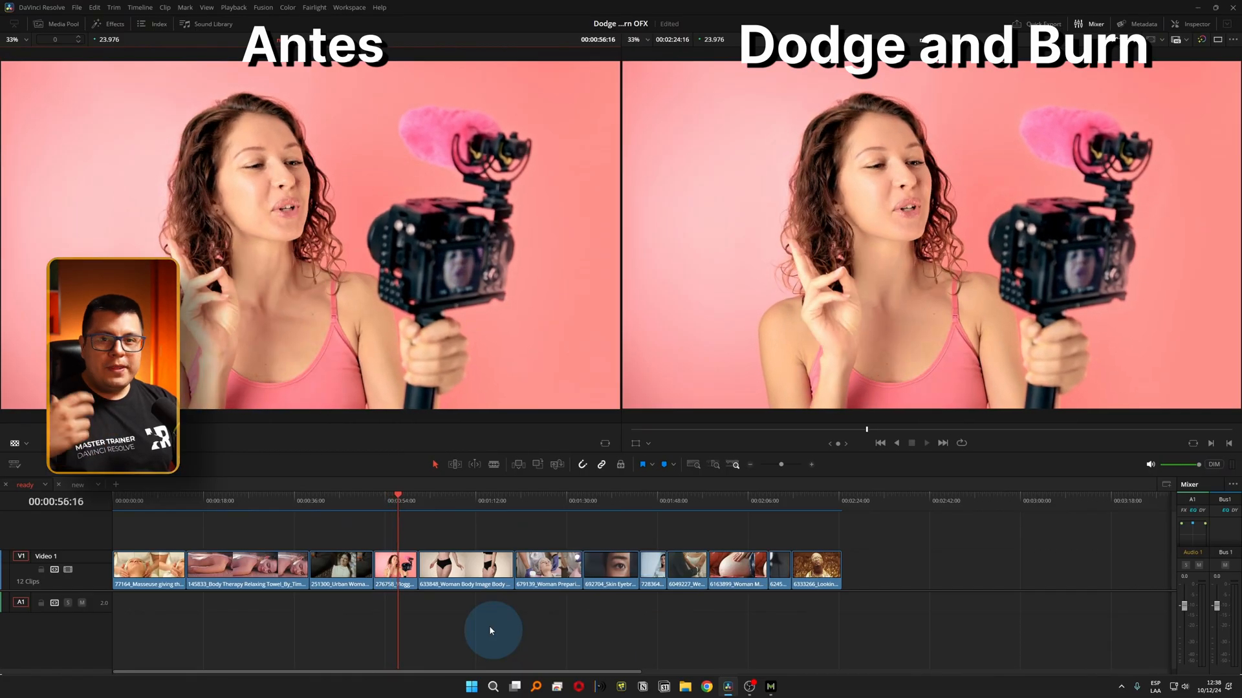
key("space")
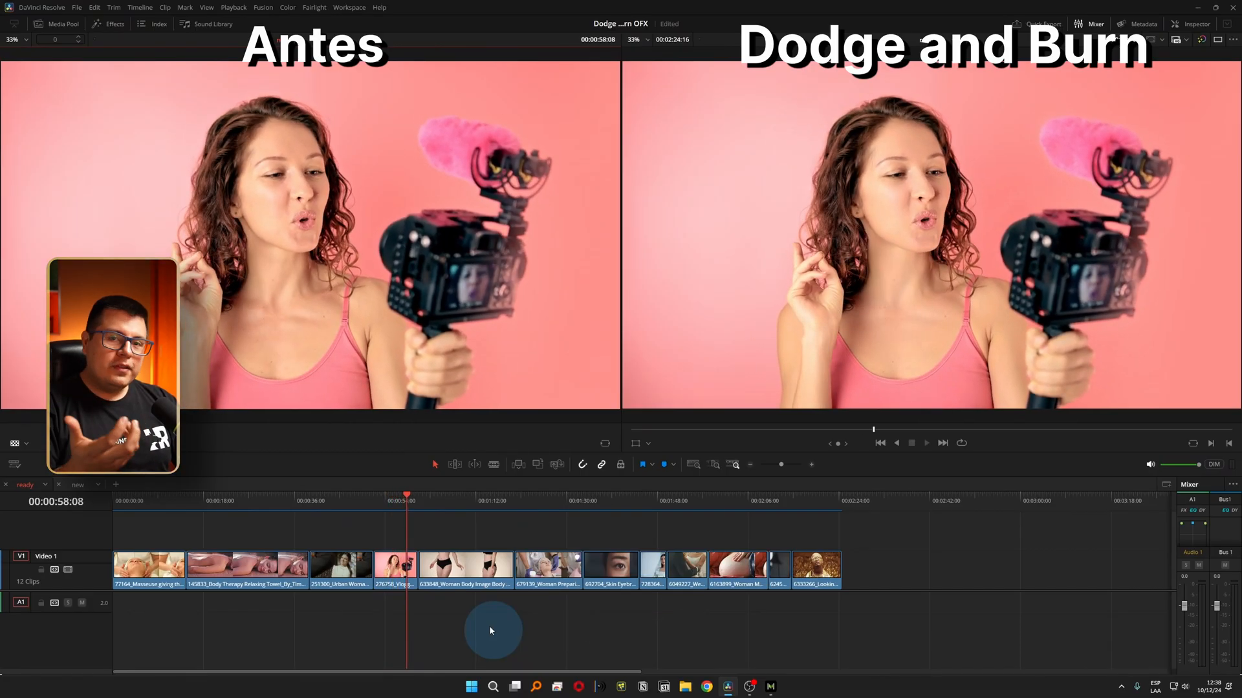
key("space")
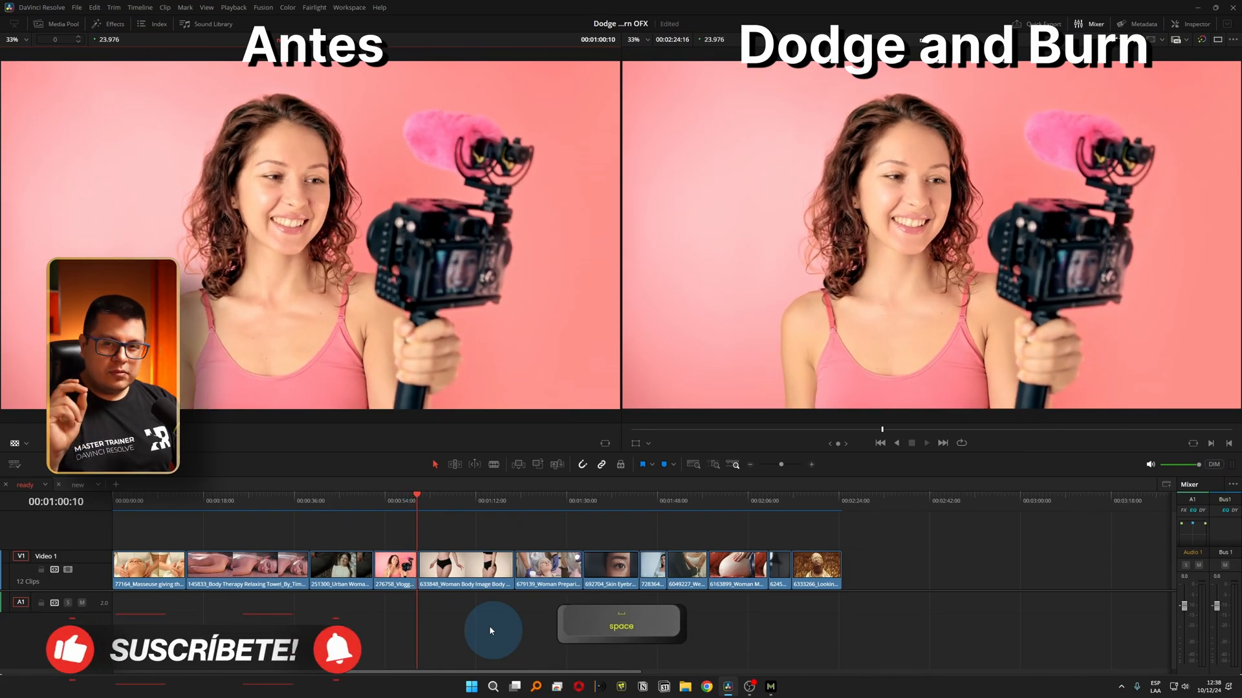
Play the body image clip of the woman in black underwear to compare the skin in both versions.
key("space")
key("space")
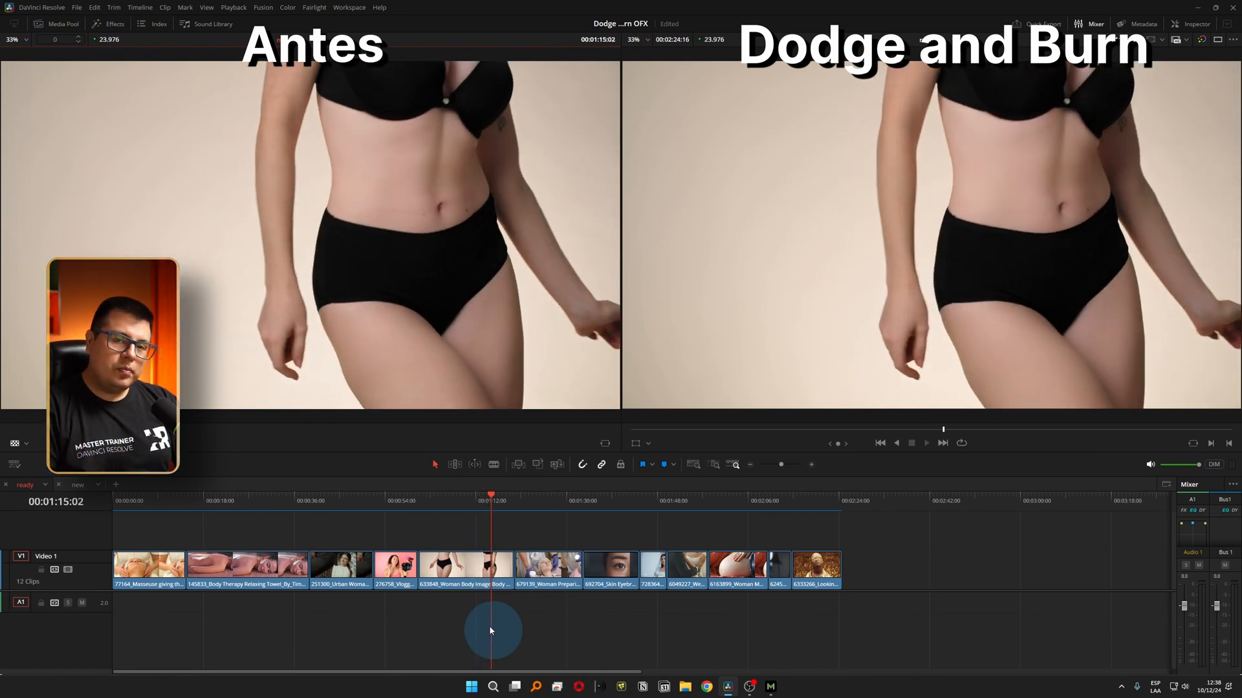
key("space")
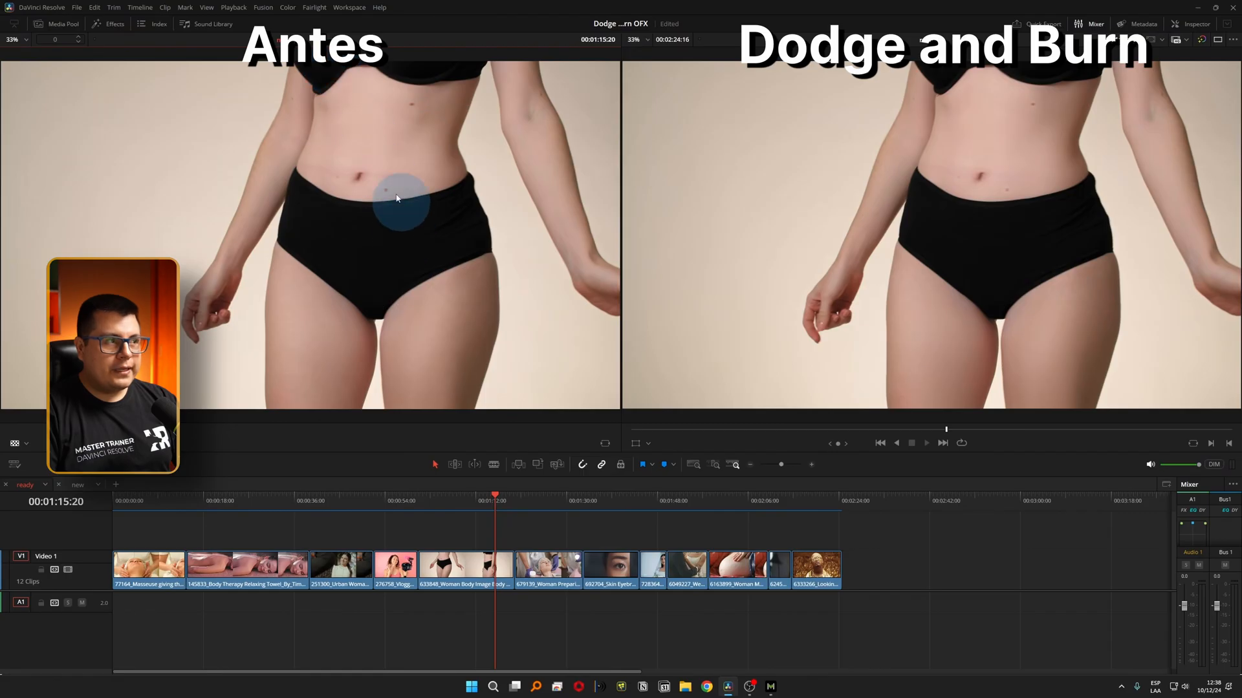
Compare the blemished facial skin in the cosmetic treatment clip up close, then play it with the full frame fitted.
left_click(547, 504)
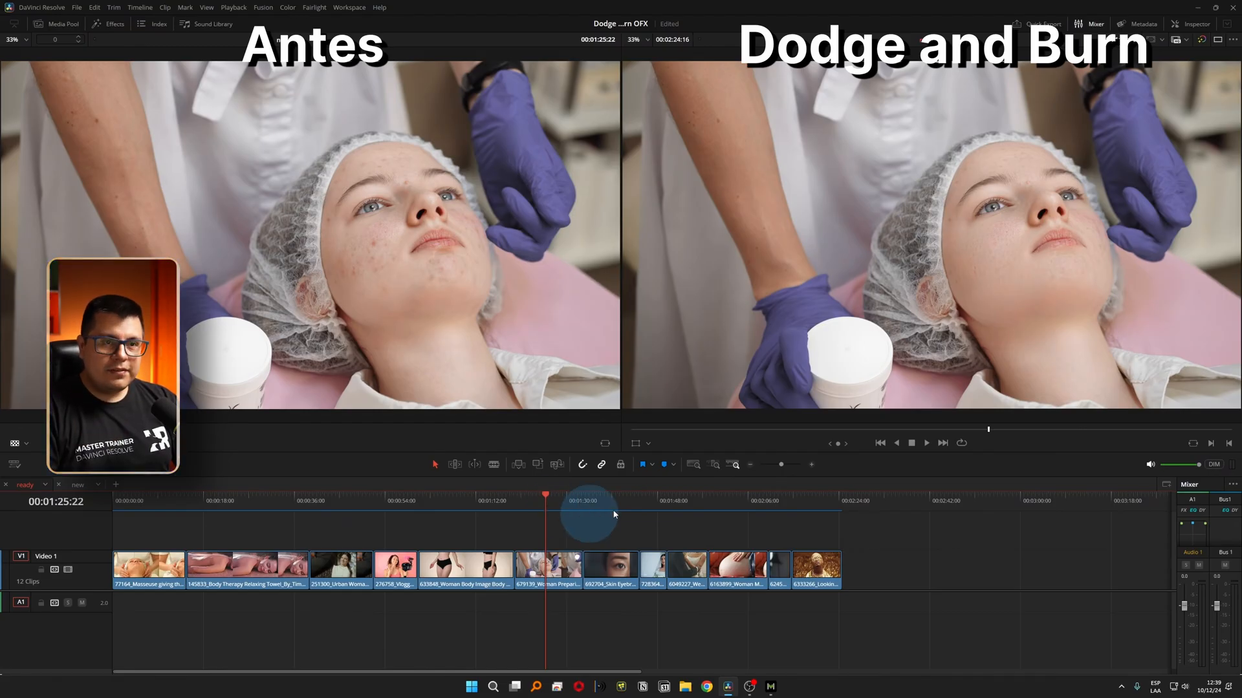
scroll(1104, 269, "up", 5)
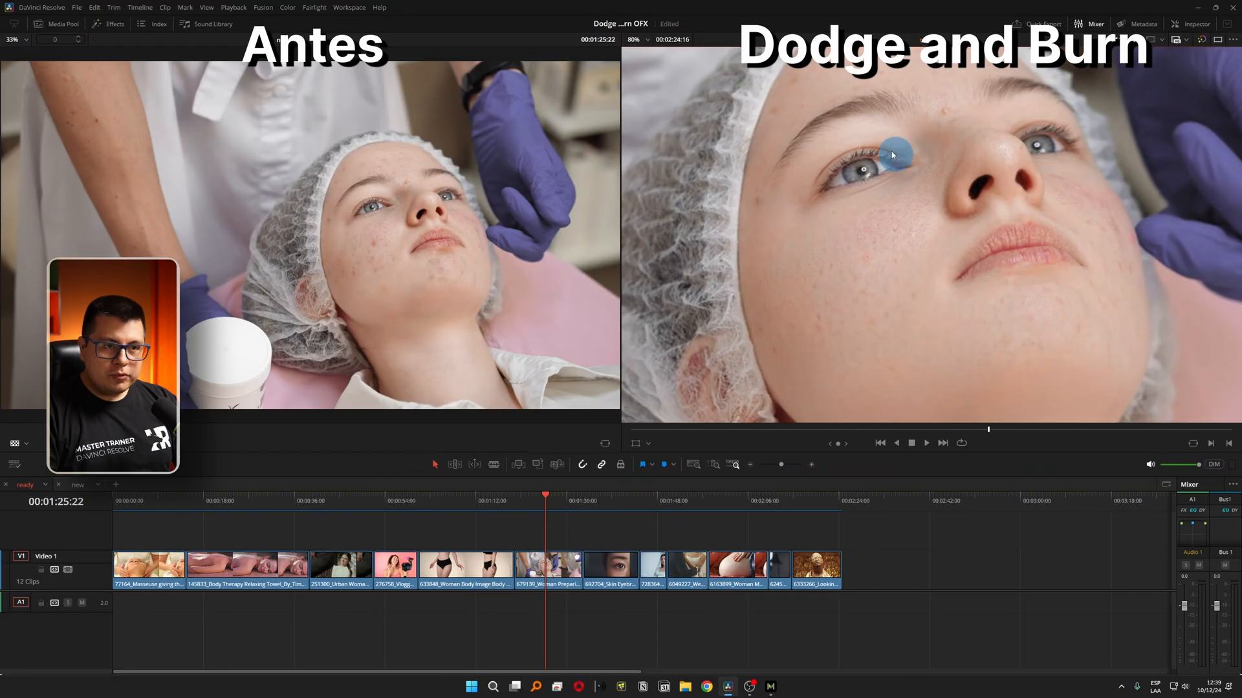
scroll(385, 277, "up", 5)
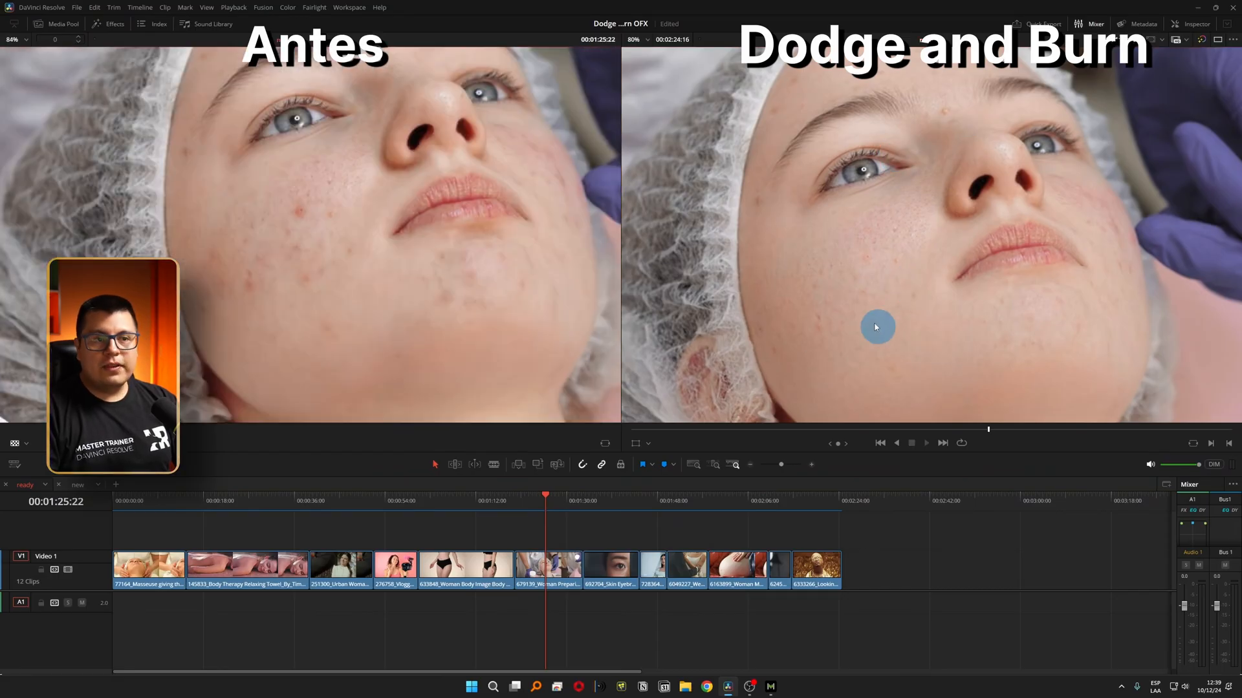
left_click_drag(923, 326, 826, 244)
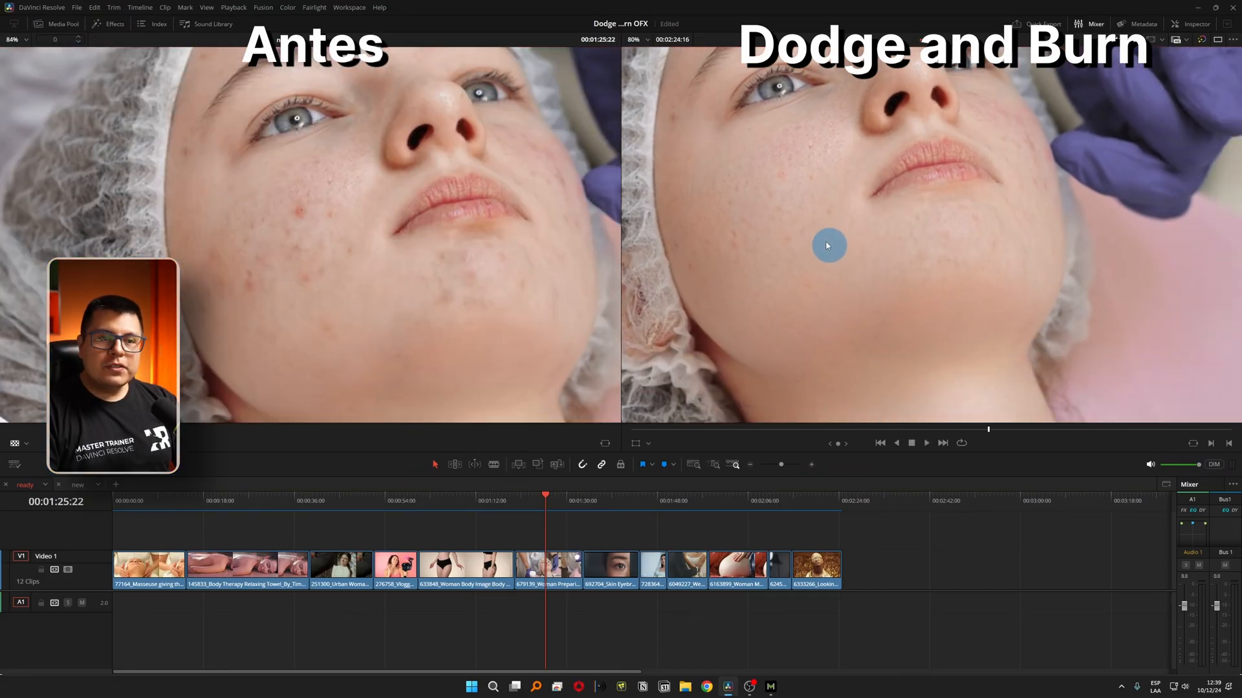
left_click_drag(410, 284, 426, 356)
left_click_drag(800, 138, 820, 225)
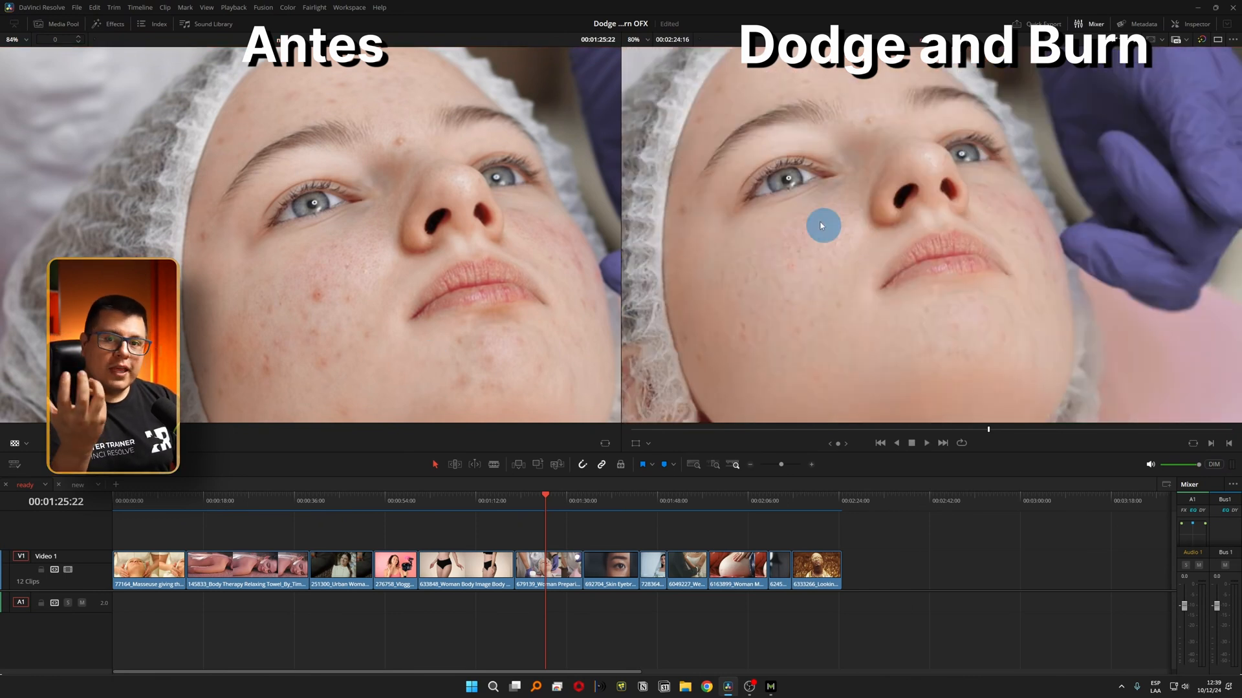
key("a")
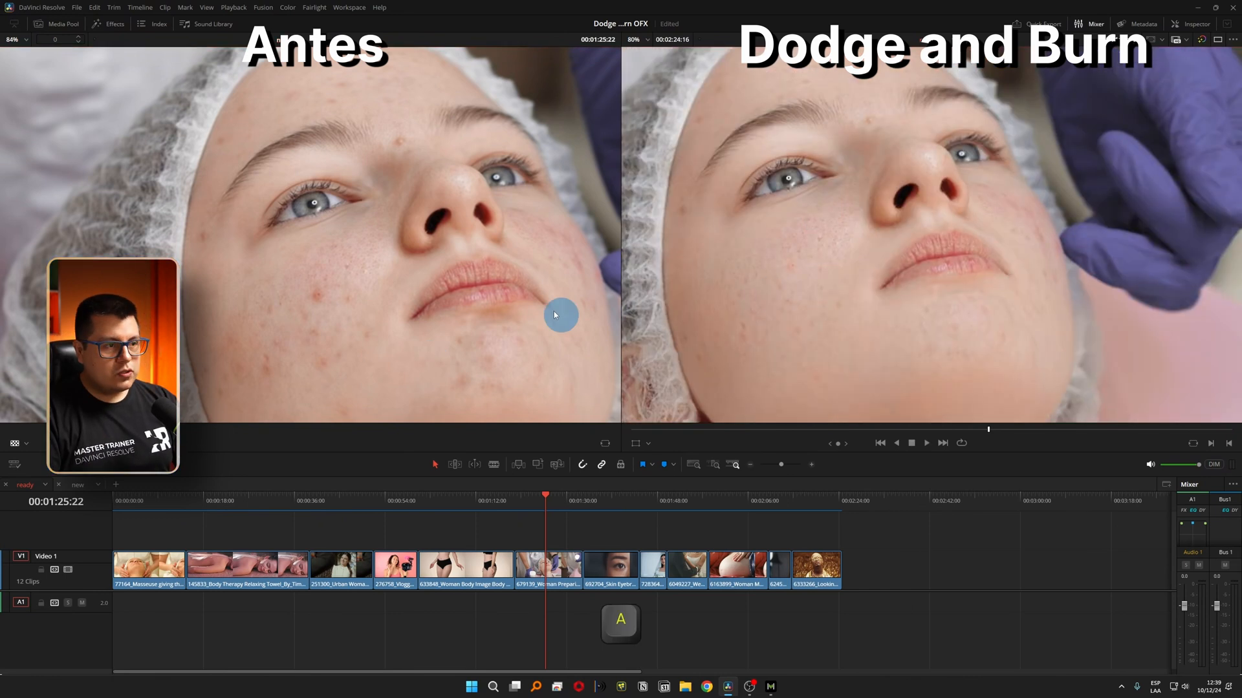
left_click(490, 315)
key("z")
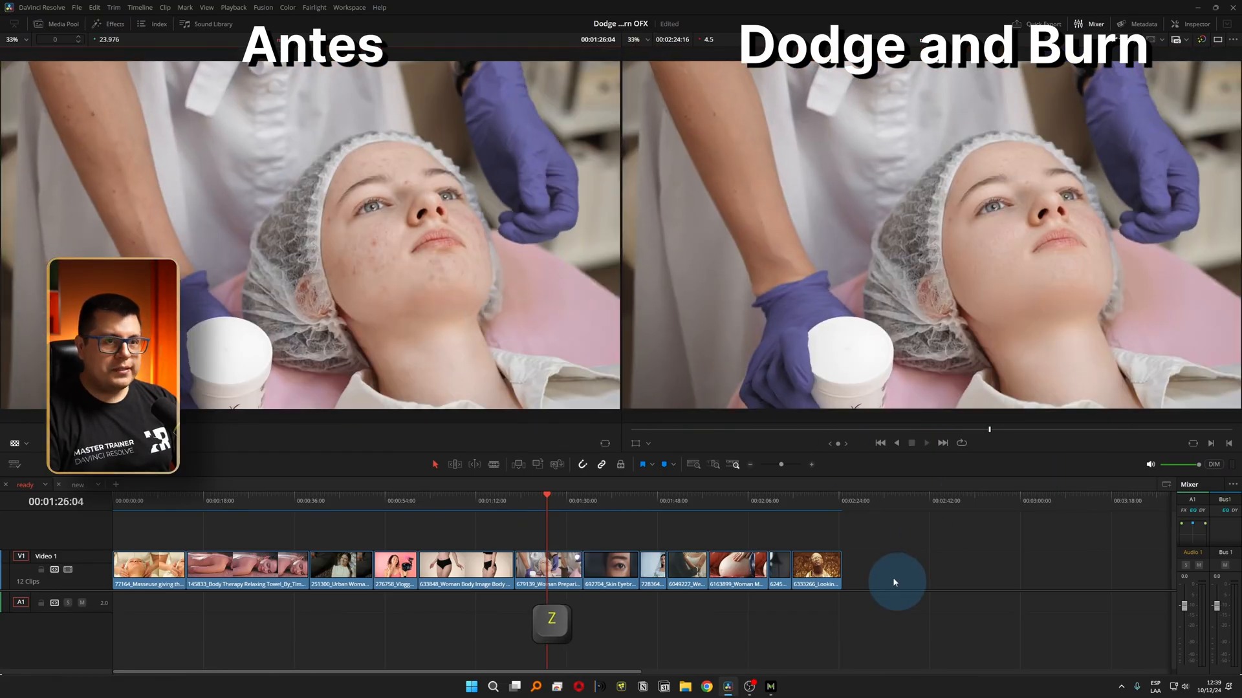
key("space")
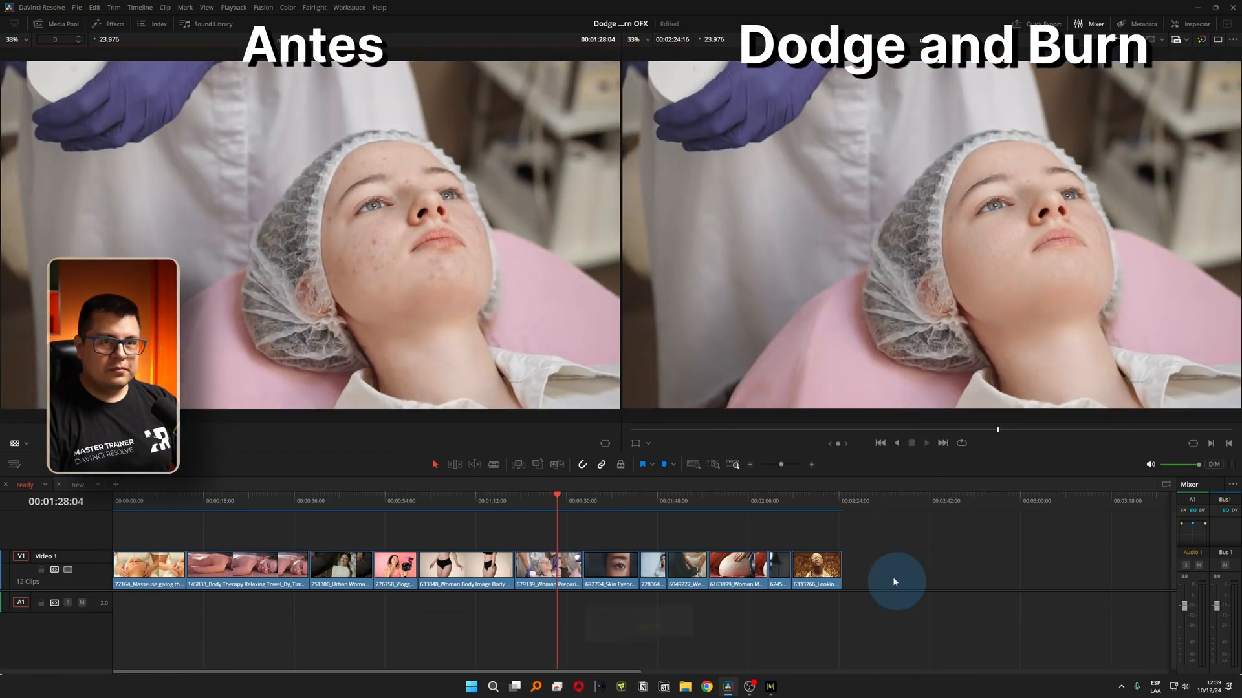
Examine the skin around the eye in the close-up eye clip, comparing the original with the retouched version.
left_click(612, 498)
key("space")
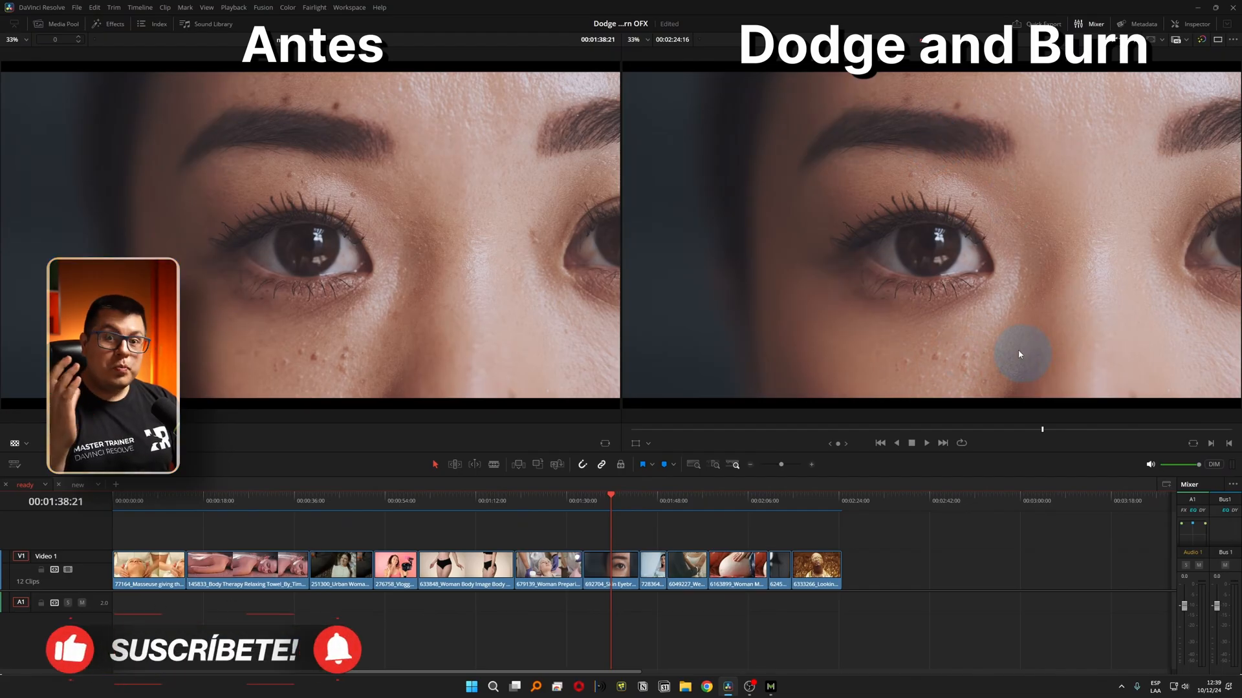
key("space")
Compare the veiled bride's face up close in both viewers, play the clip, and restore the full-frame view.
left_click(648, 498)
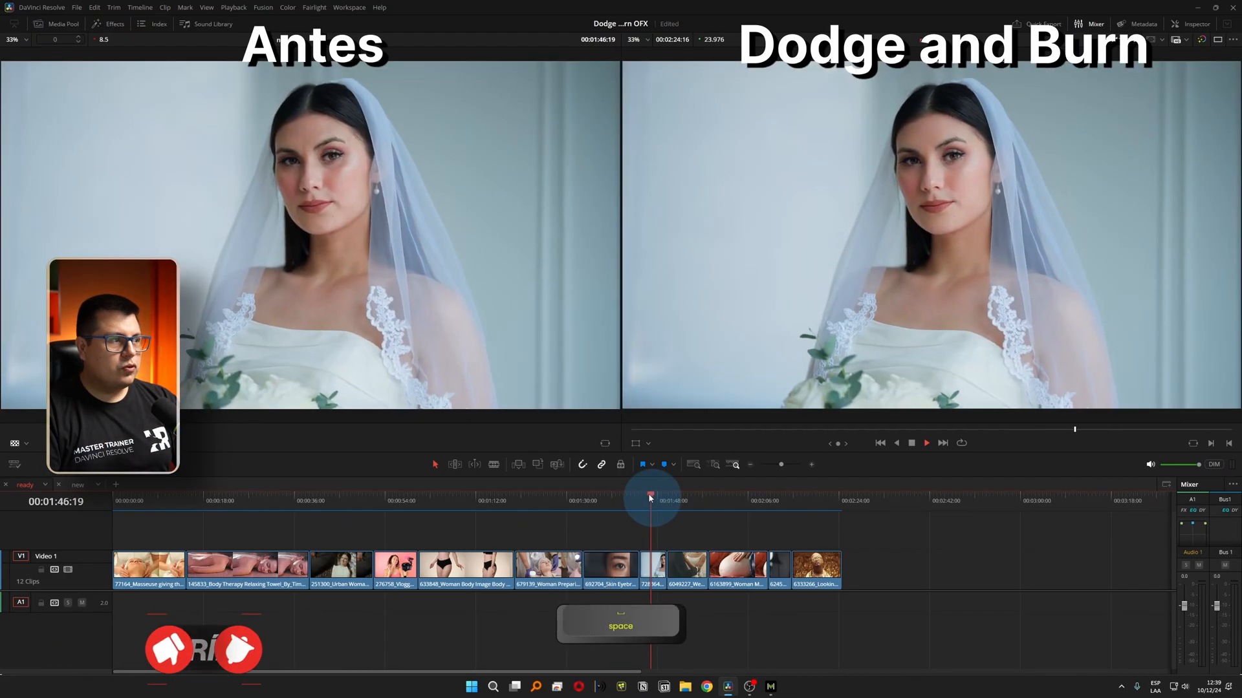
scroll(320, 142, "up", 5)
scroll(996, 149, "up", 2)
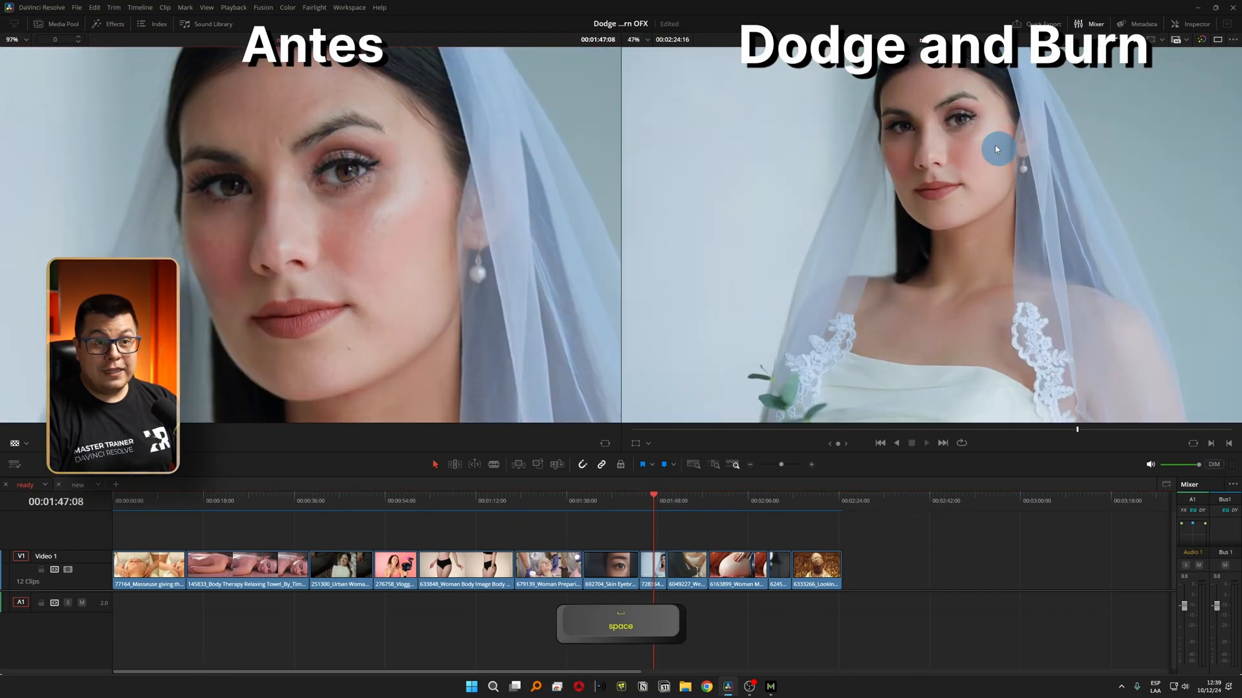
scroll(957, 214, "up", 3)
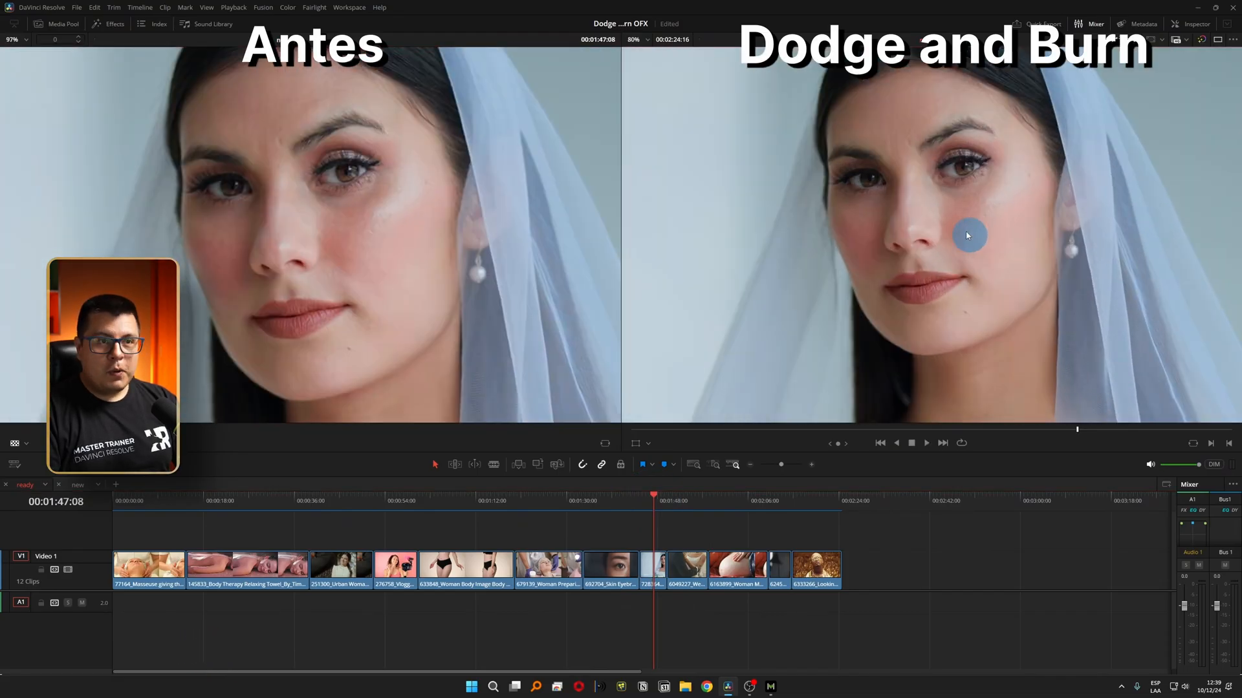
key("space")
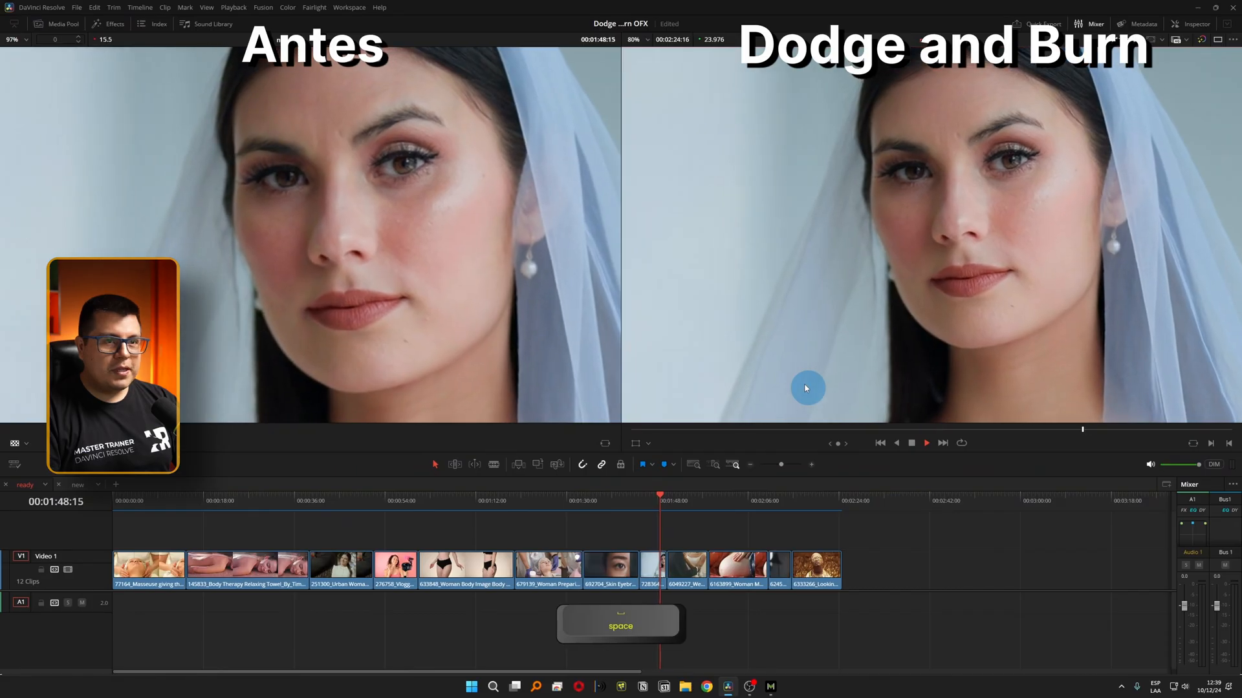
key("z")
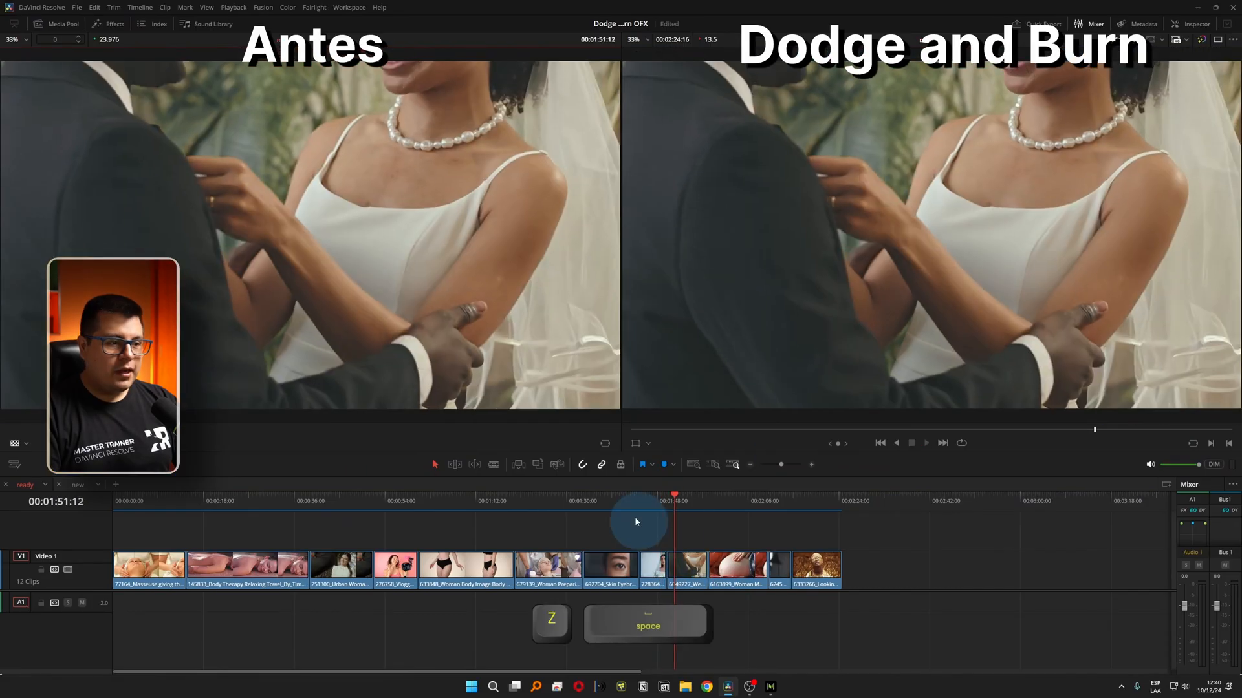
Review the embracing wedding couple and pregnant belly clips, comparing the skin before and after retouching.
key("space")
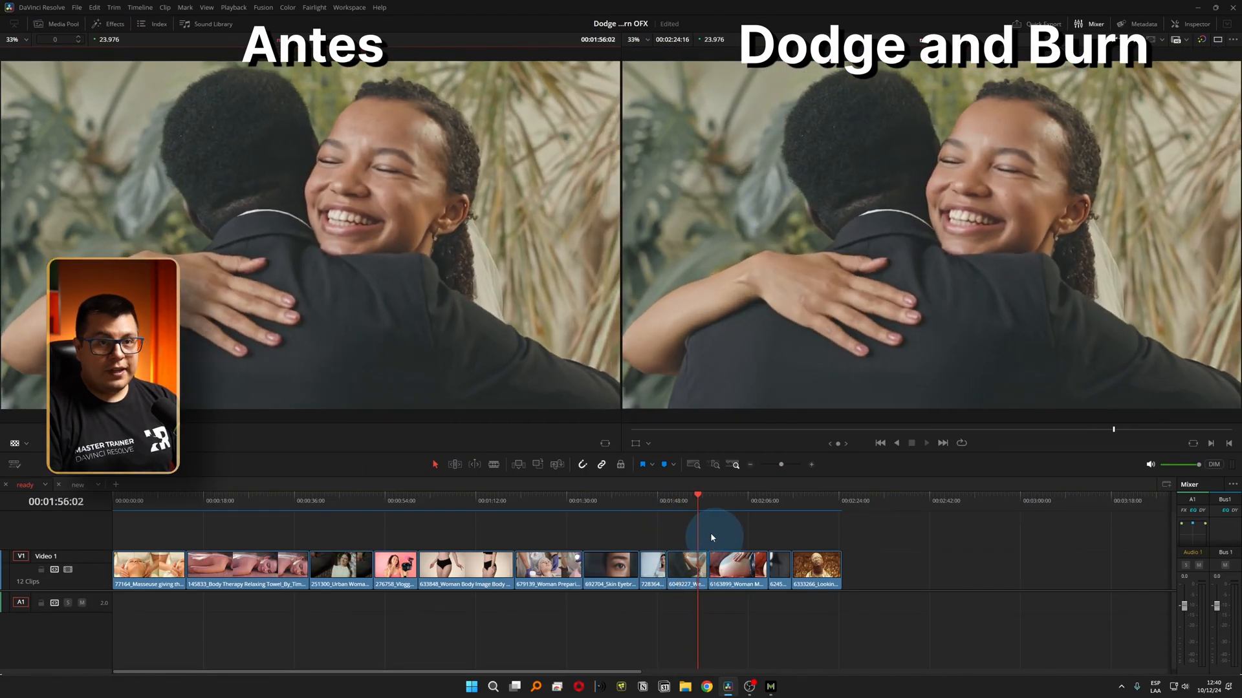
left_click(721, 504)
key("space")
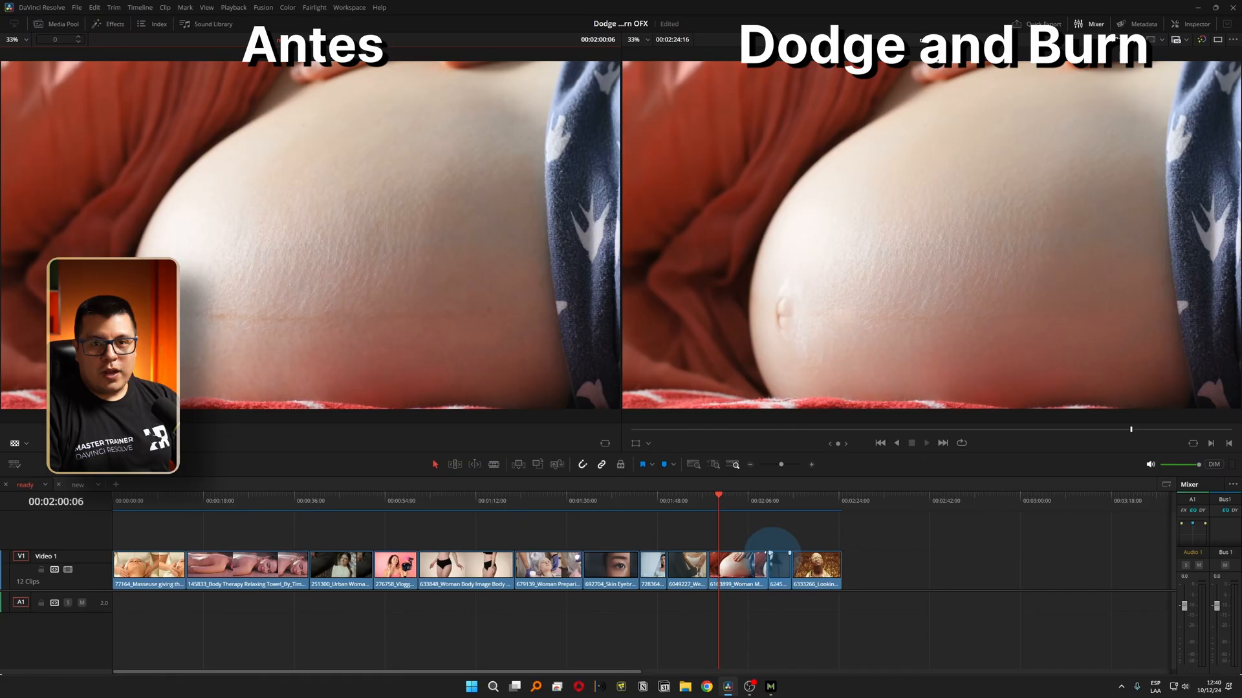
key("space")
Examine the cheek and nose skin texture in the dark-haired woman's letterboxed close-up clip in both viewers.
left_click(779, 501)
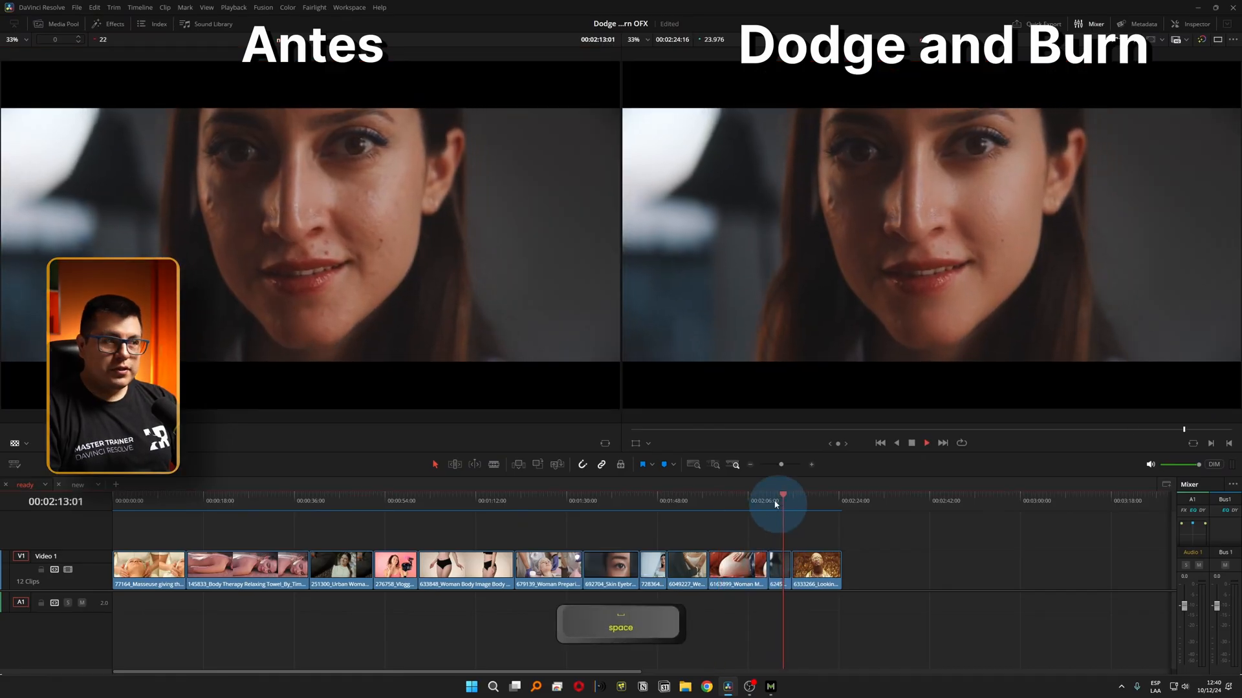
scroll(327, 194, "up", 6)
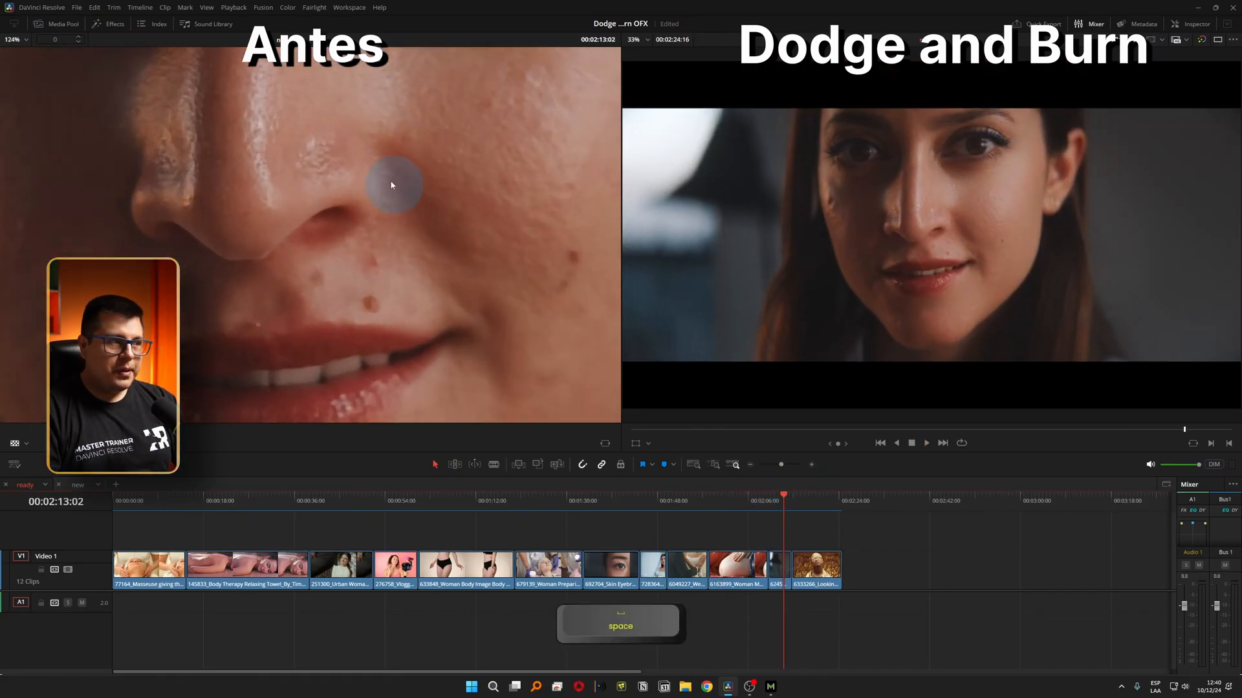
scroll(285, 207, "down", 3)
scroll(905, 233, "up", 4)
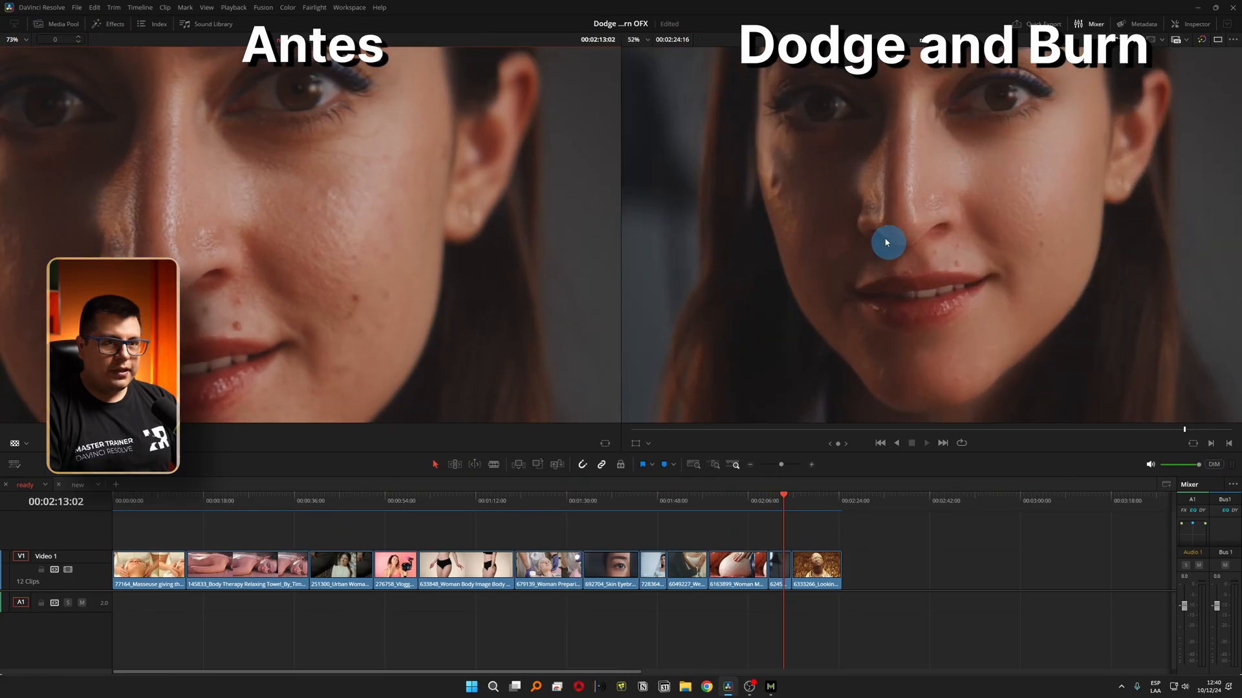
scroll(951, 221, "up", 3)
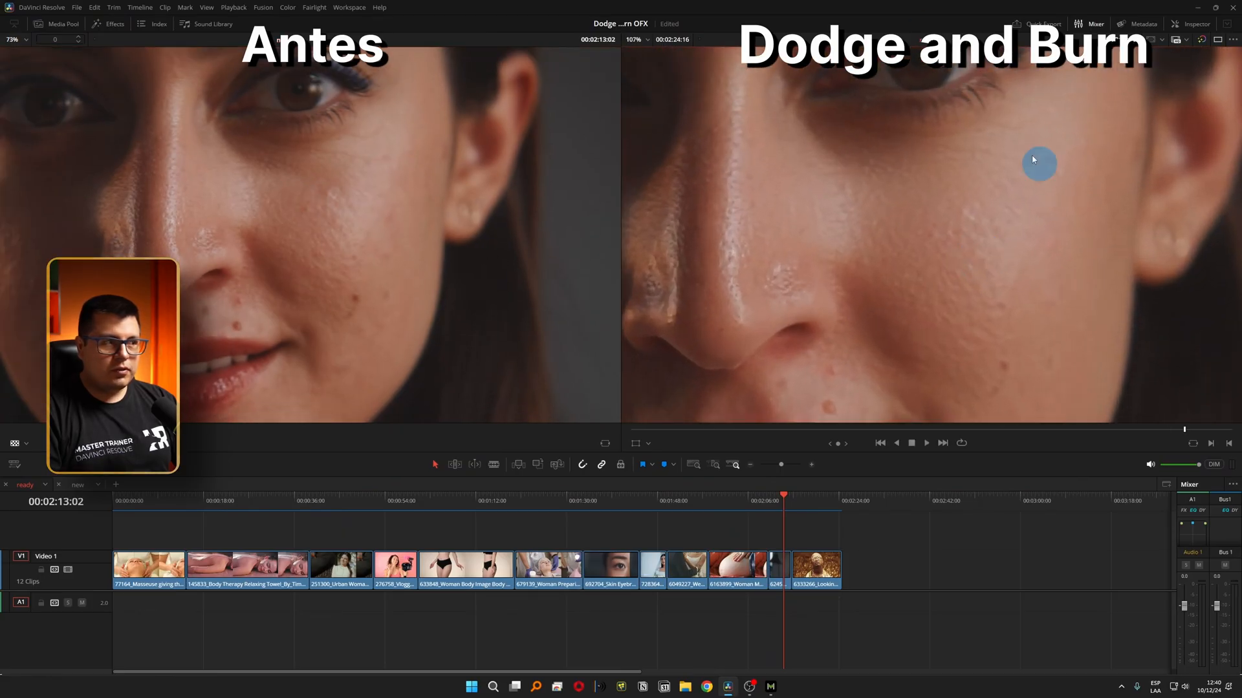
scroll(904, 290, "down", 1)
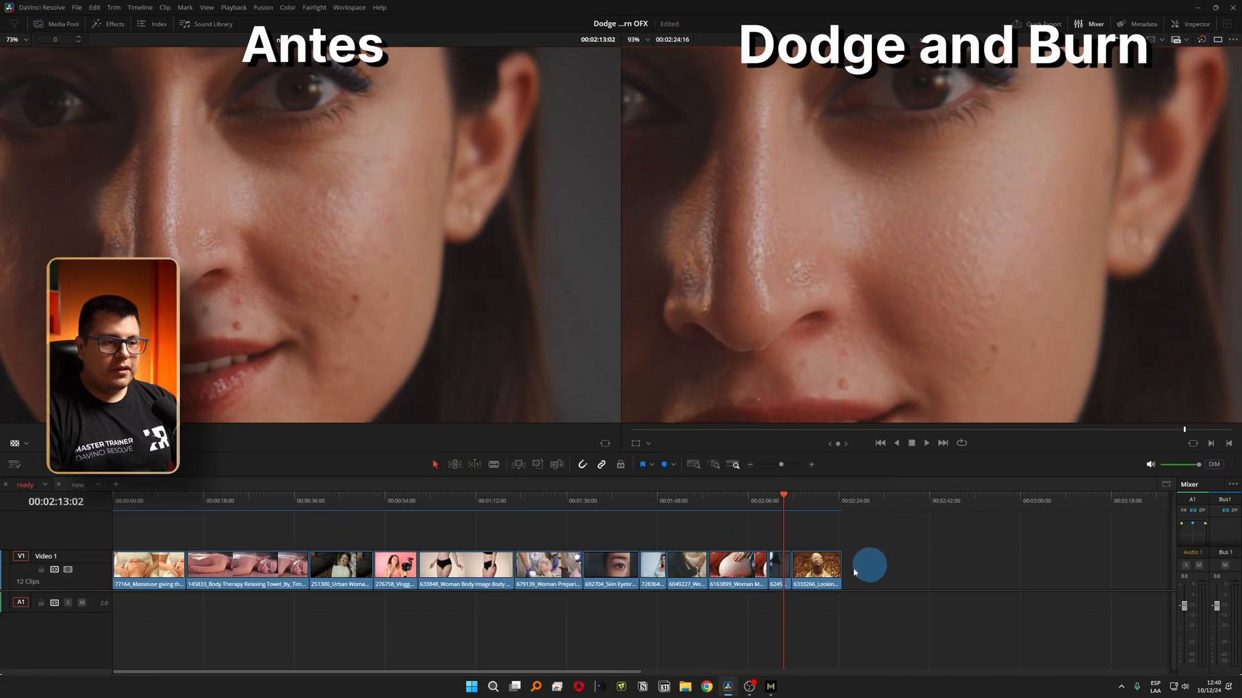
Play on to the clip of the man in gold sunglasses and compare his cheek skin up close in both viewers.
key("space")
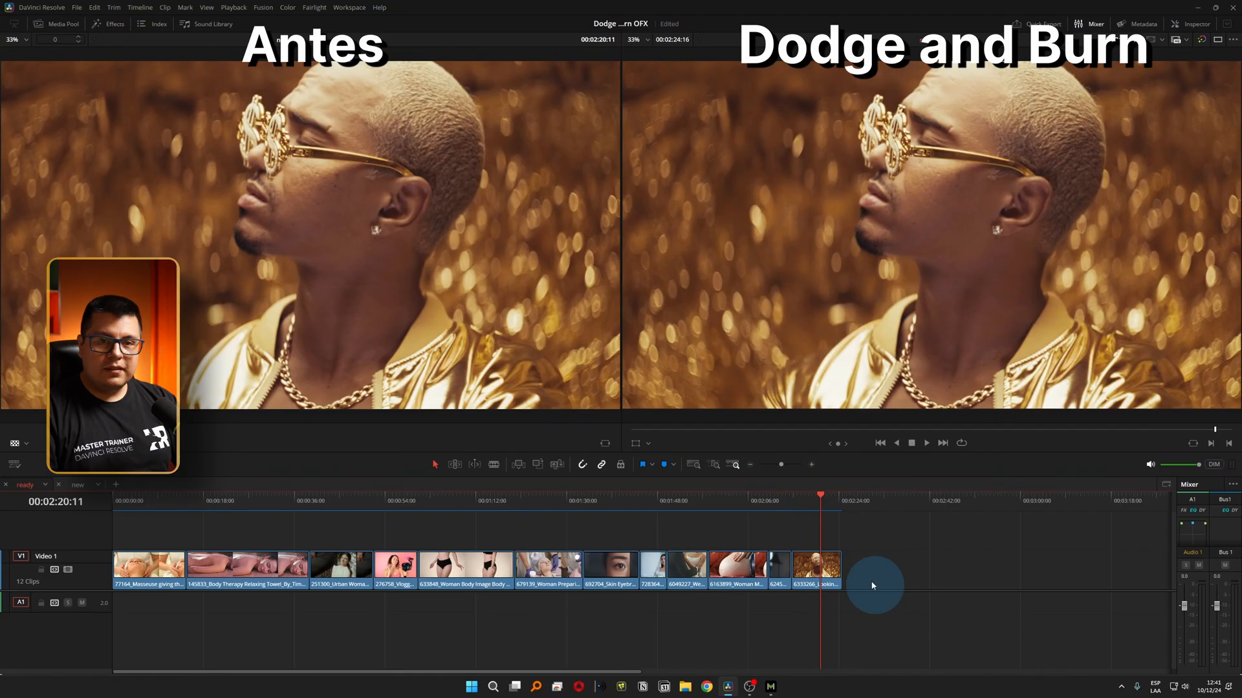
scroll(984, 169, "up", 3)
scroll(940, 355, "up", 2)
scroll(253, 222, "up", 3)
scroll(259, 357, "up", 2)
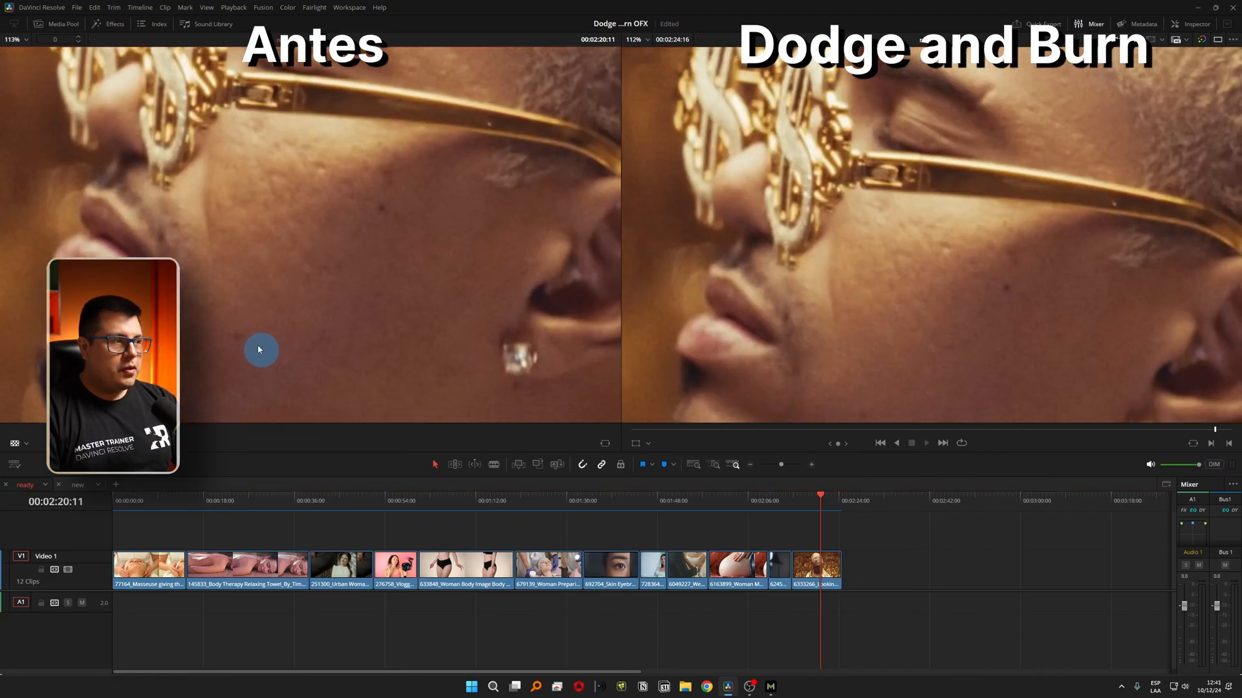
scroll(918, 233, "down", 3)
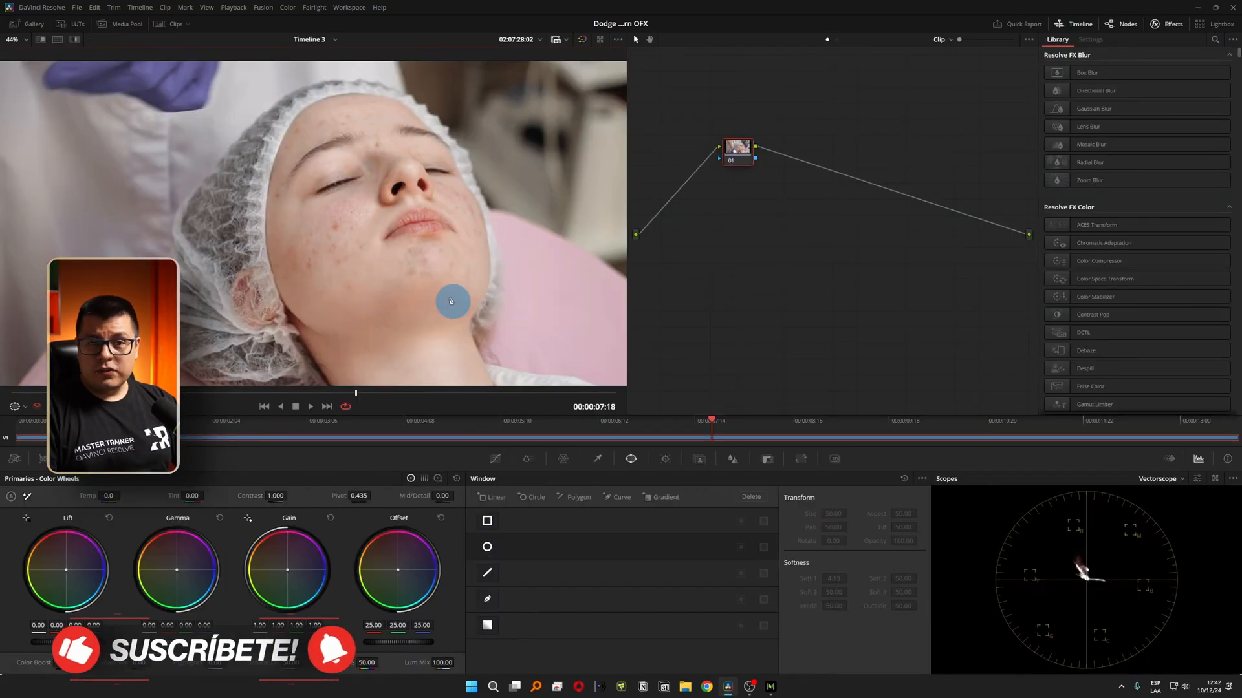
Search the effects library for "dod" and apply Retouch4me Dodge Burn OFX to node 01.
scroll(319, 202, "down", 2)
left_click_drag(738, 148, 784, 233)
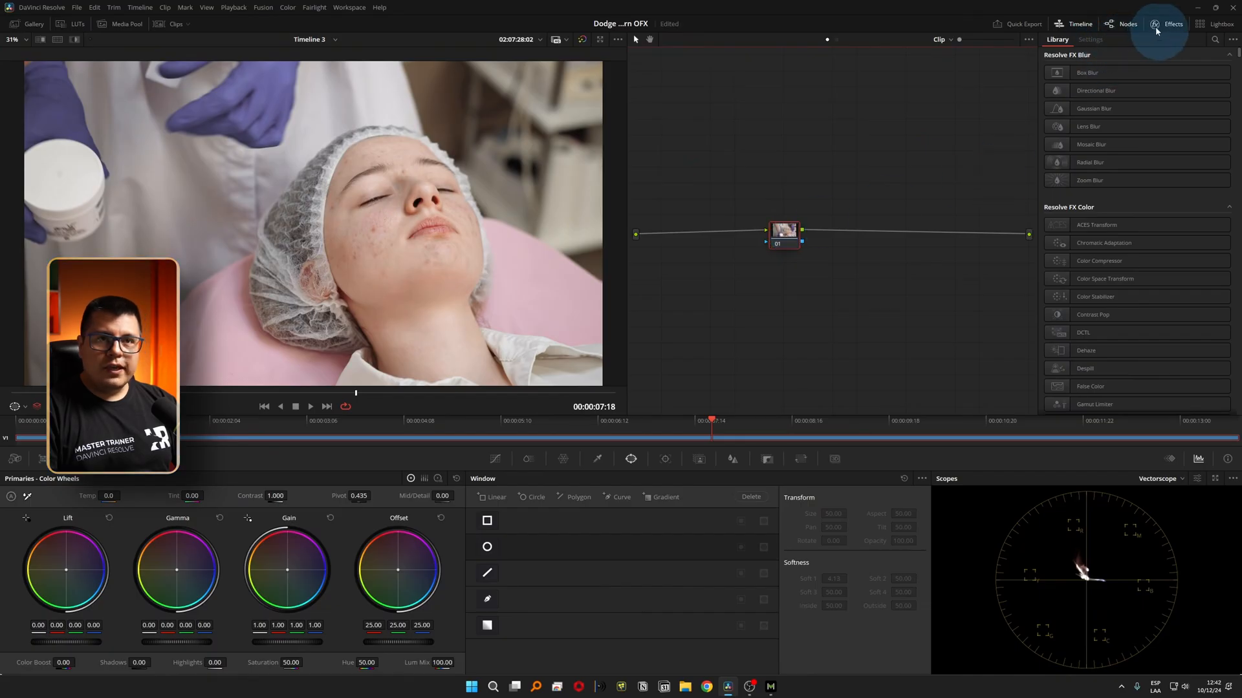
left_click(1213, 40)
type("dod")
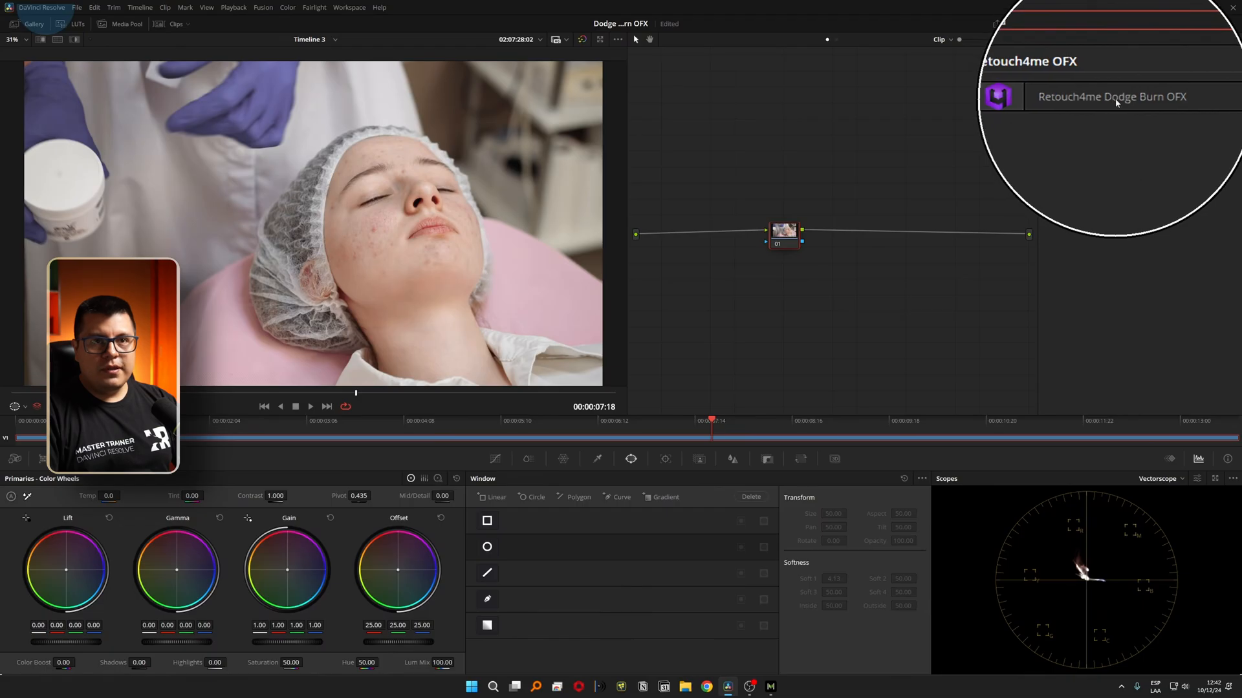
mouse_move(1128, 98)
left_mouse_down()
mouse_move(1108, 97)
mouse_move(1133, 104)
mouse_move(1078, 188)
mouse_move(787, 252)
mouse_move(782, 237)
left_mouse_up()
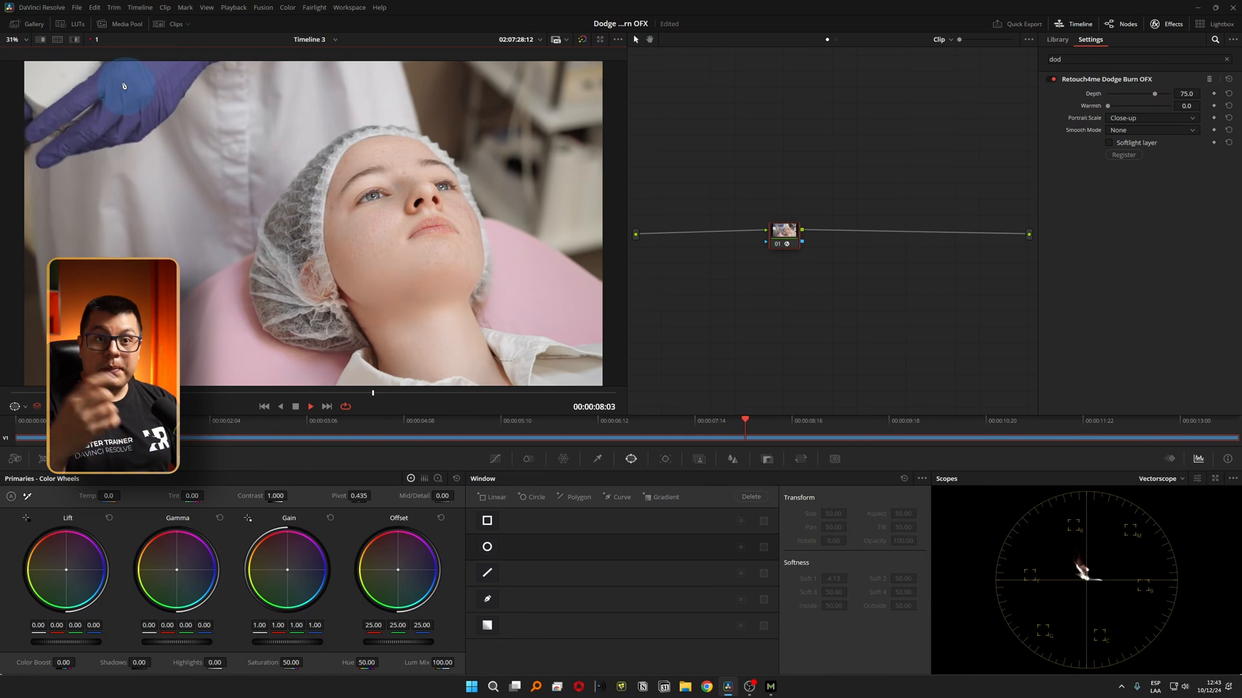
Stop playback, check the Render Cache mode, and turn Node Cache on for the Dodge Burn node.
key("space")
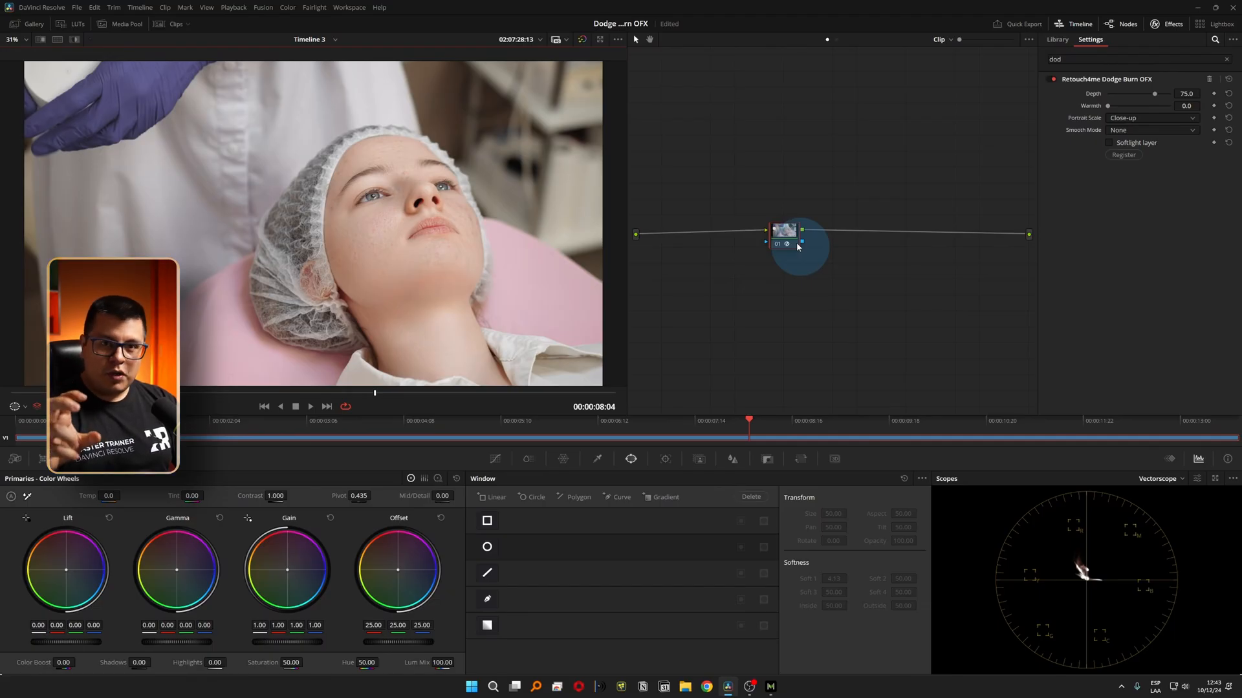
left_click(232, 13)
mouse_move(291, 54)
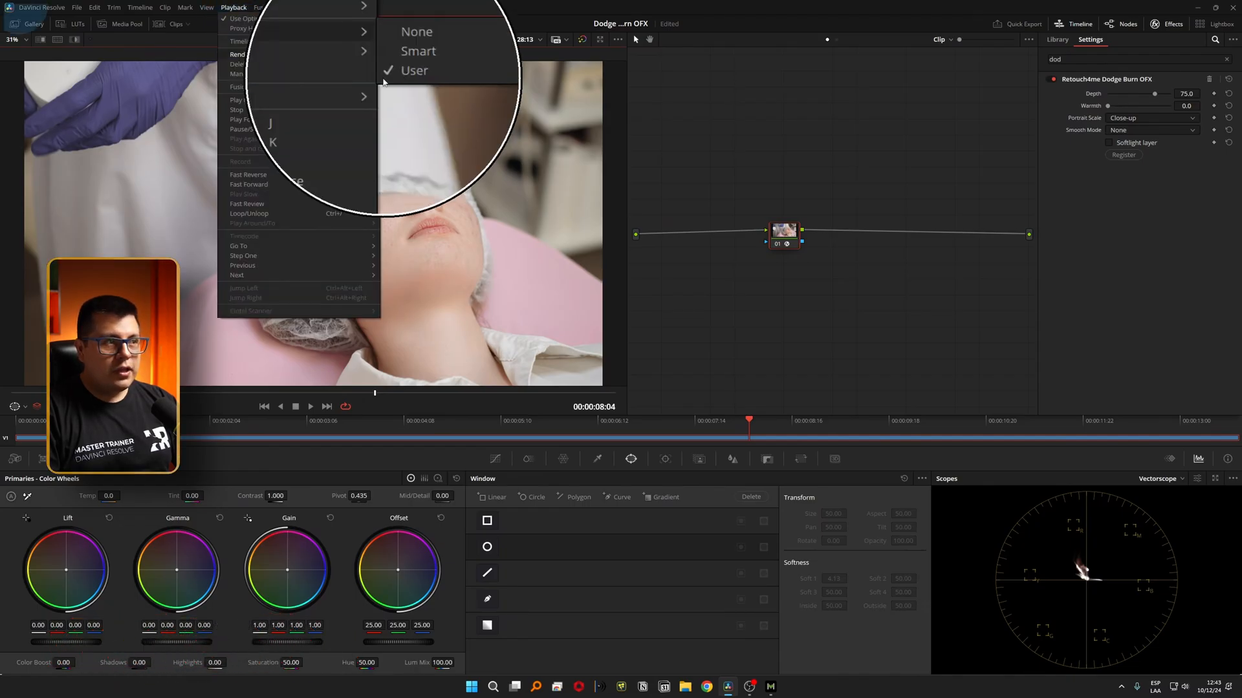
left_click(777, 191)
left_click_drag(785, 237, 680, 236)
right_click(681, 236)
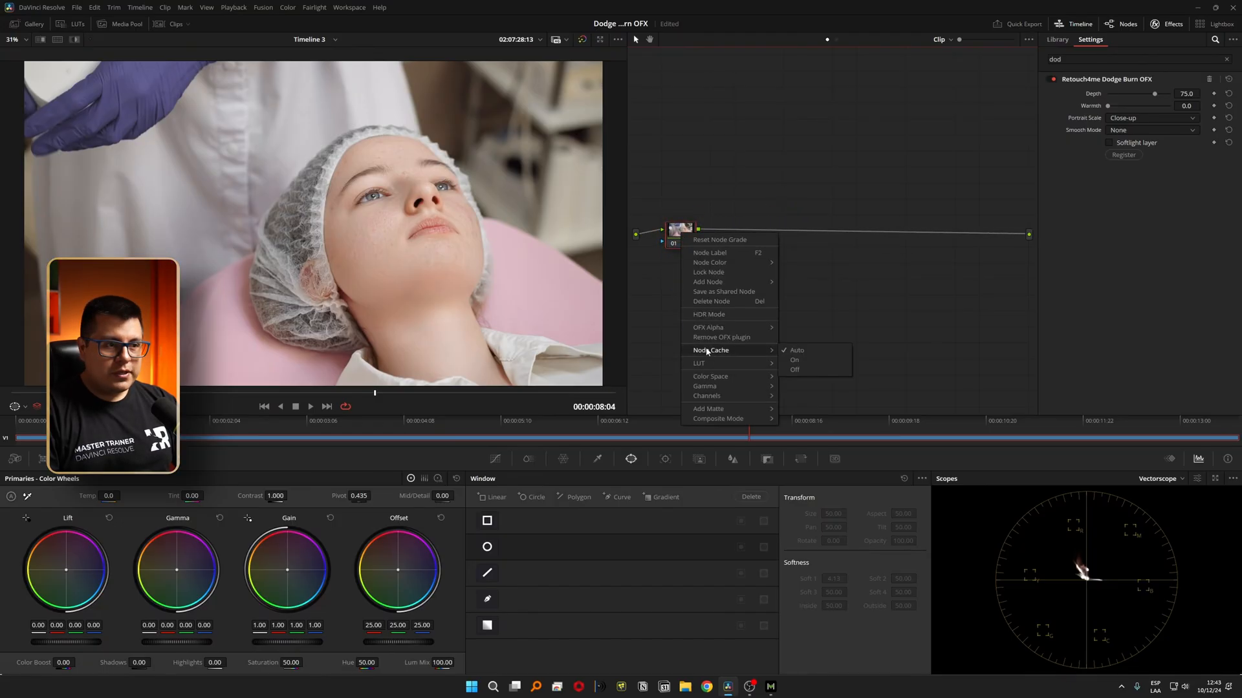
left_click(793, 362)
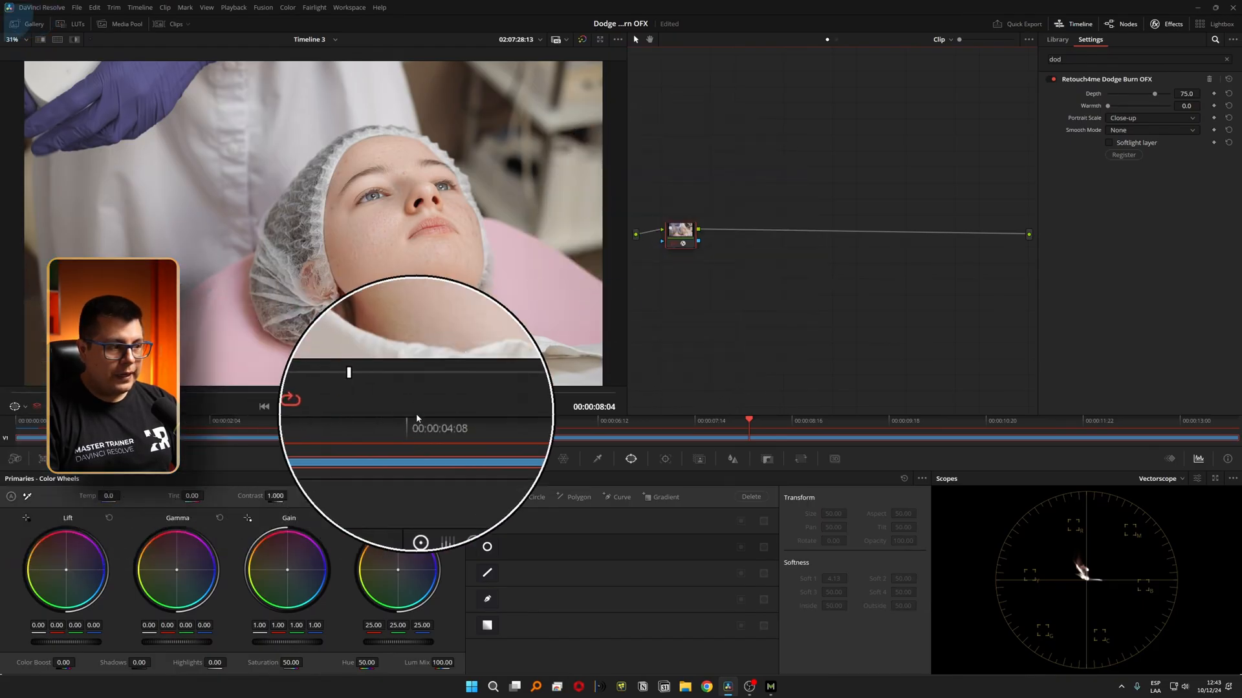
Compare the woman's face before and after retouching by repeatedly bypassing and re-enabling the grade at an earlier frame.
left_click(986, 344)
left_click(919, 309)
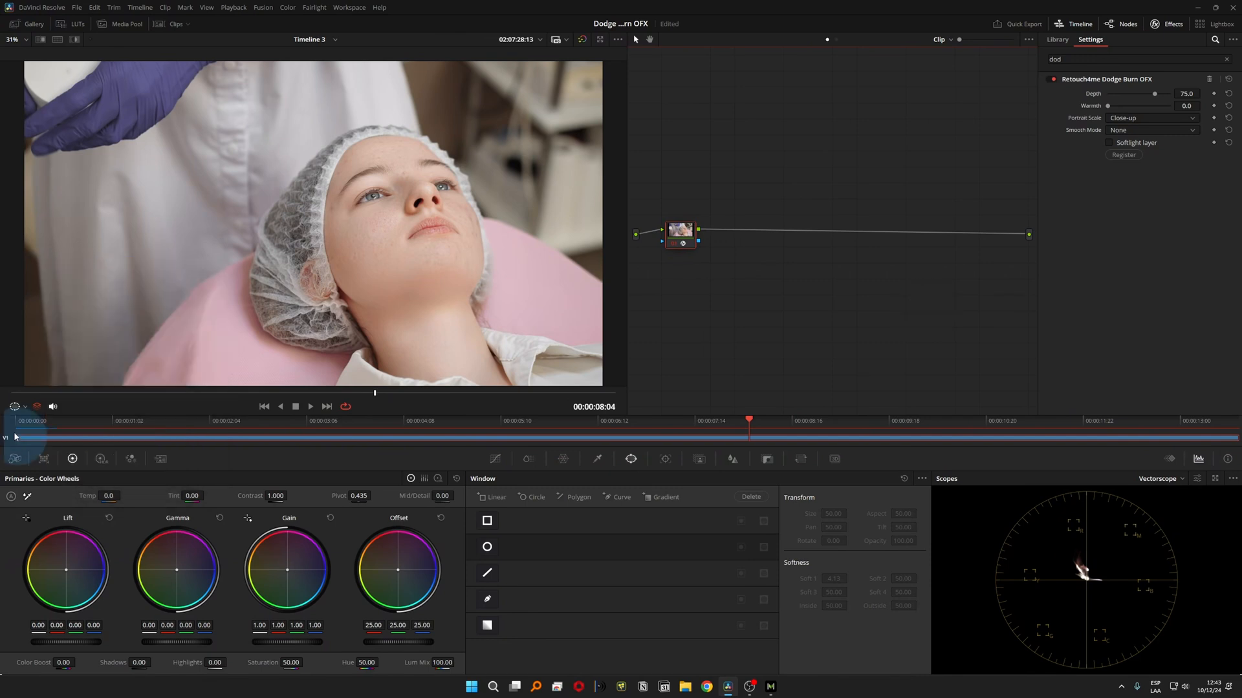
left_click(258, 416)
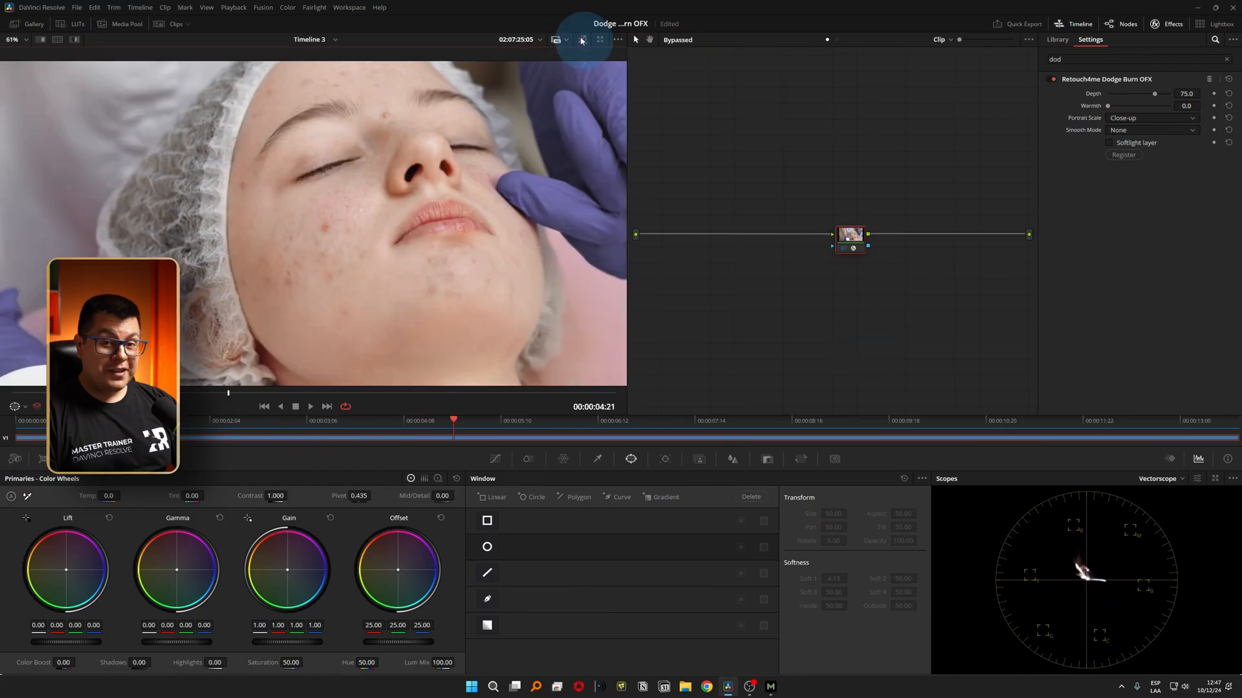
left_click(581, 40)
left_click(581, 40)
left_click(581, 40)
left_click(580, 40)
left_click(581, 40)
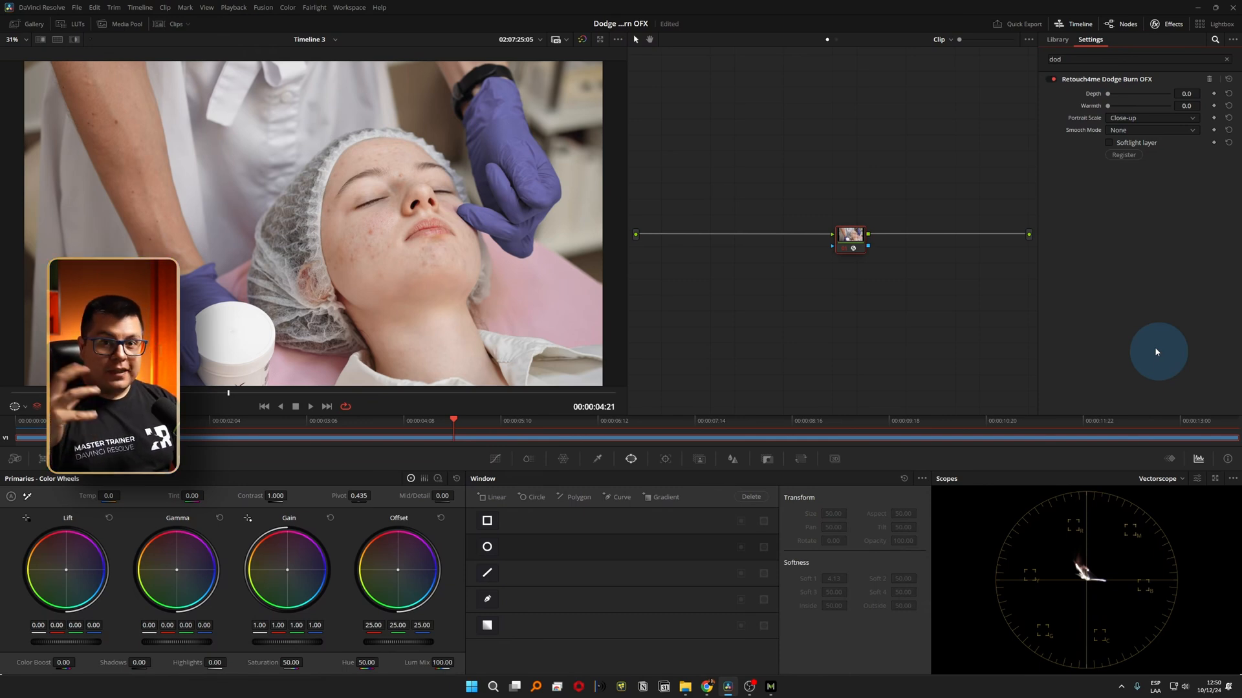
Try the Dodge Burn Depth at 17.1 on the woman's cheek, and set it to 94.6.
scroll(452, 263, "up", 8)
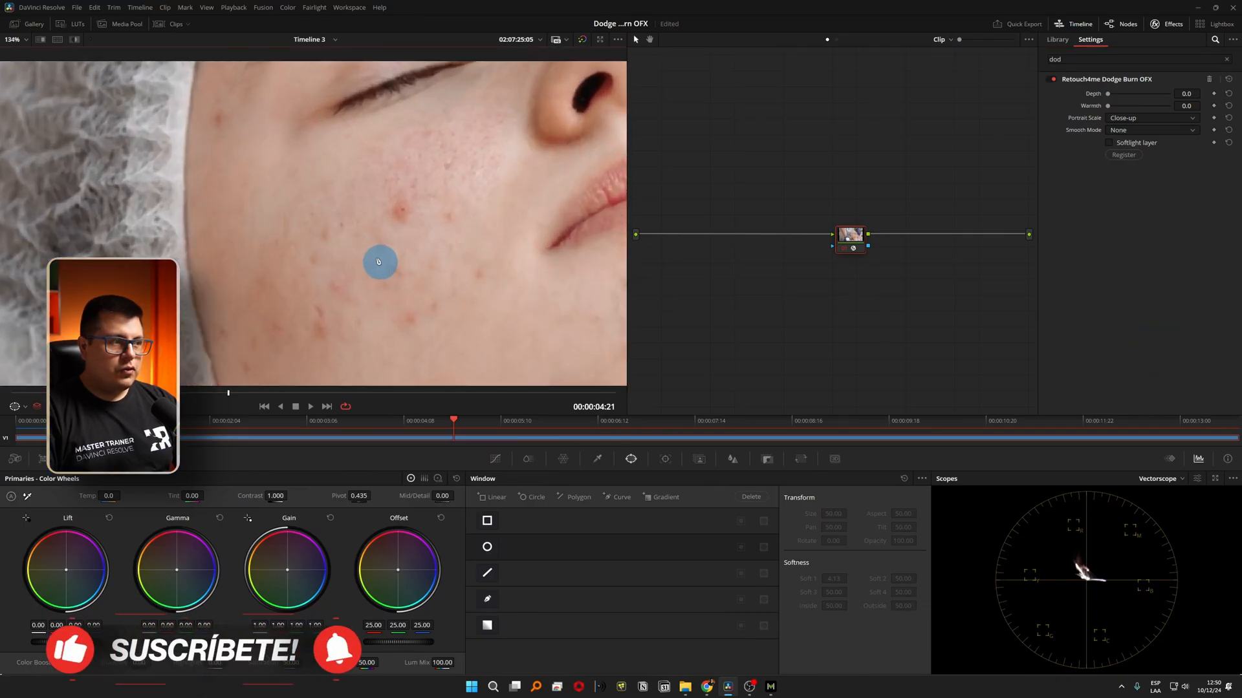
left_click_drag(1110, 94, 1119, 97)
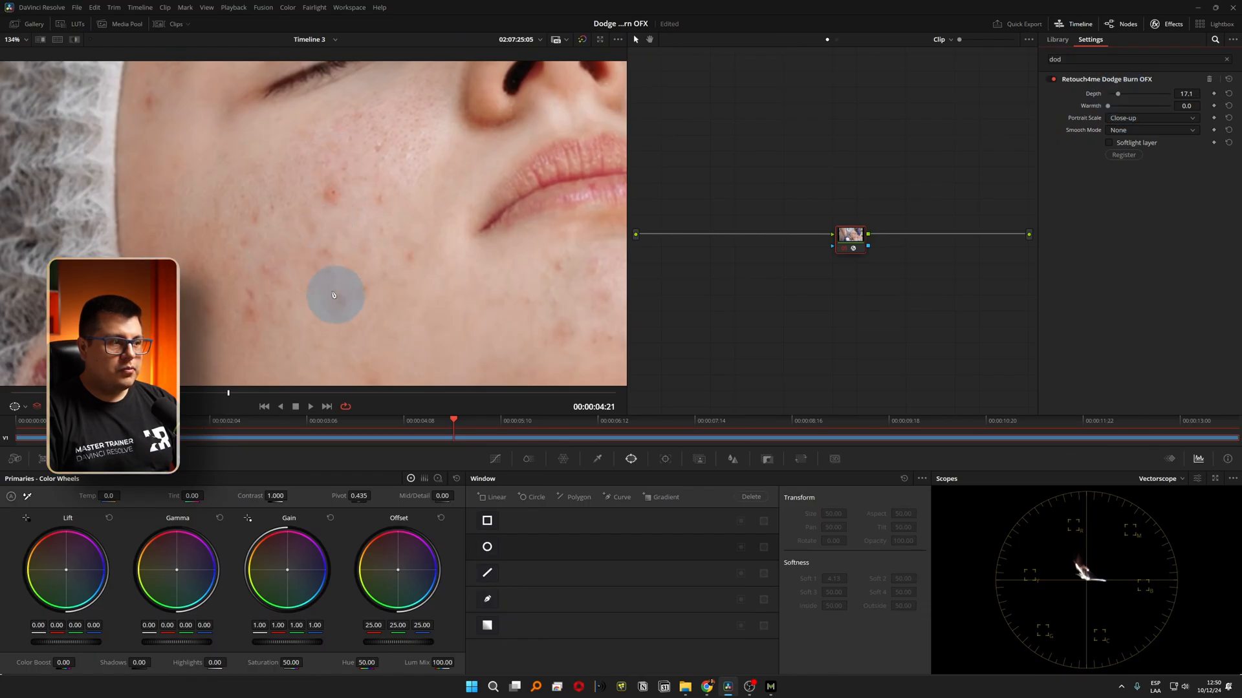
left_click(1167, 94)
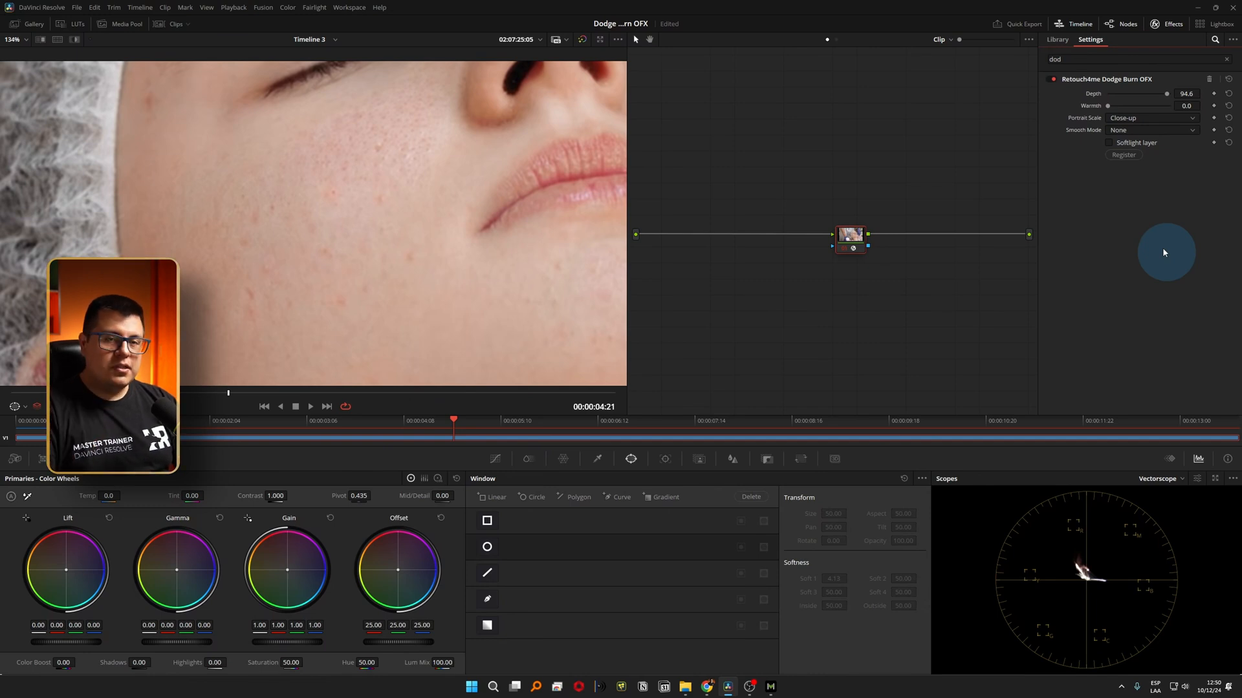
Try the Dodge Burn Warmth at 87.6, 14.7 and 93.0 to judge its effect on the cheek blemishes.
left_click_drag(1108, 105, 1162, 108)
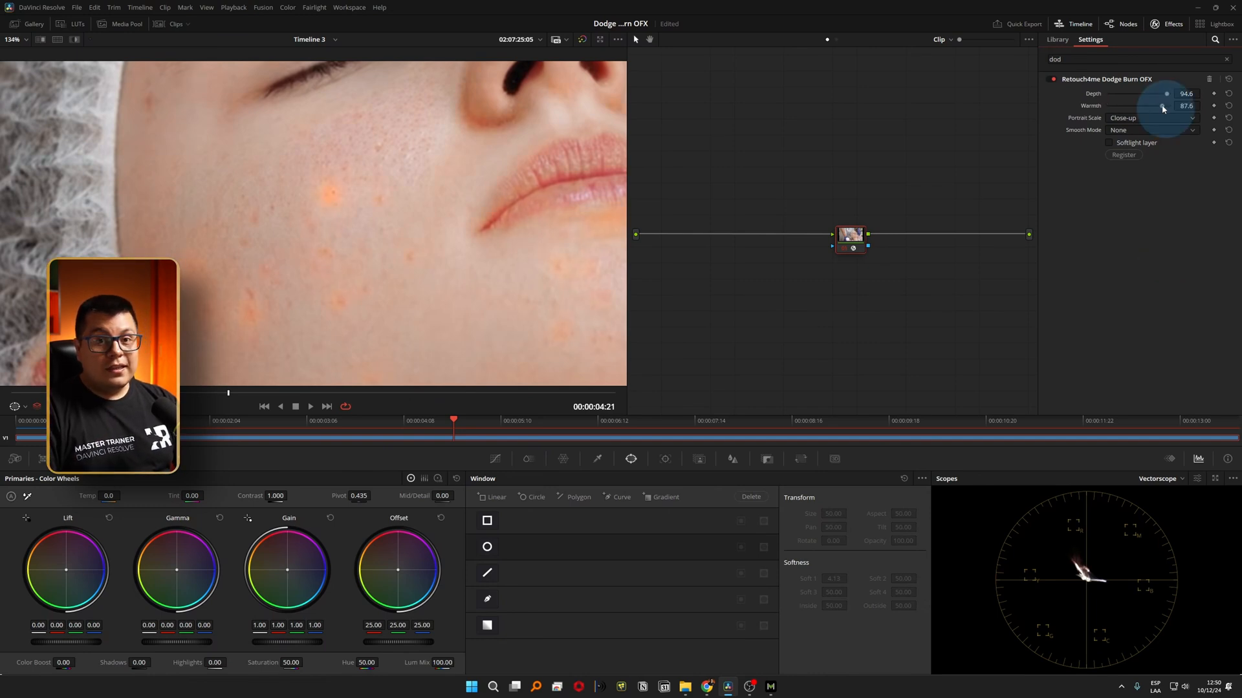
left_click_drag(1162, 106, 1116, 107)
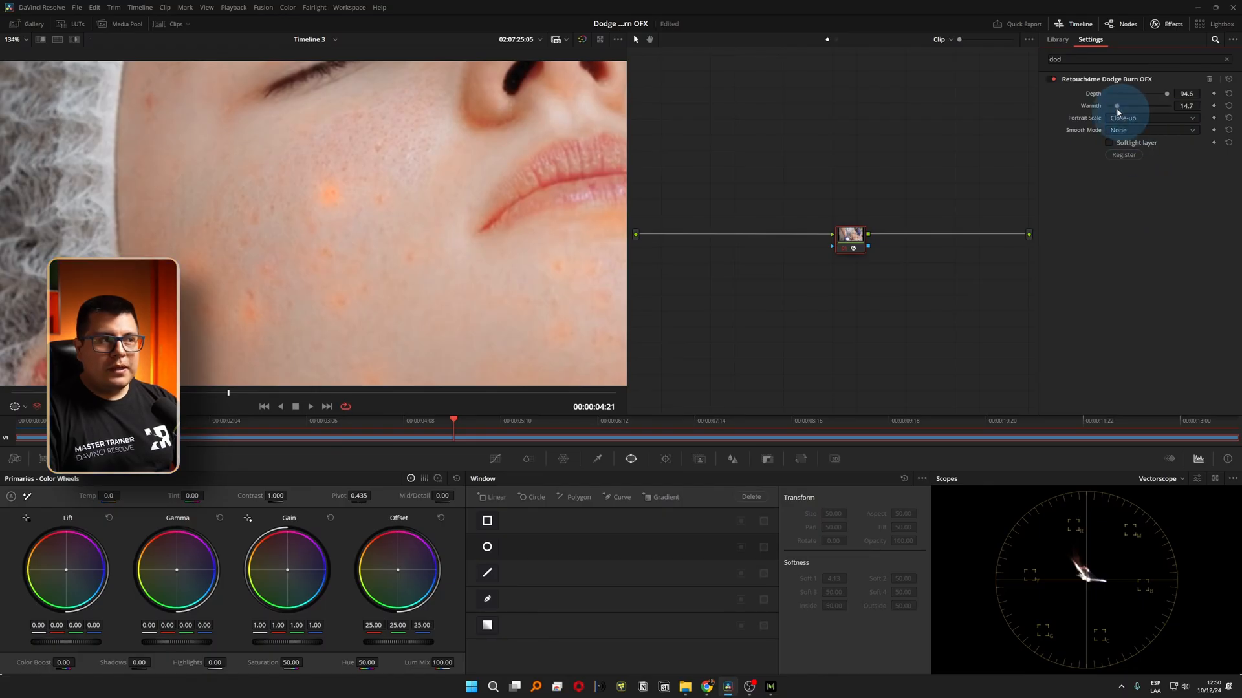
scroll(435, 237, "down", 4)
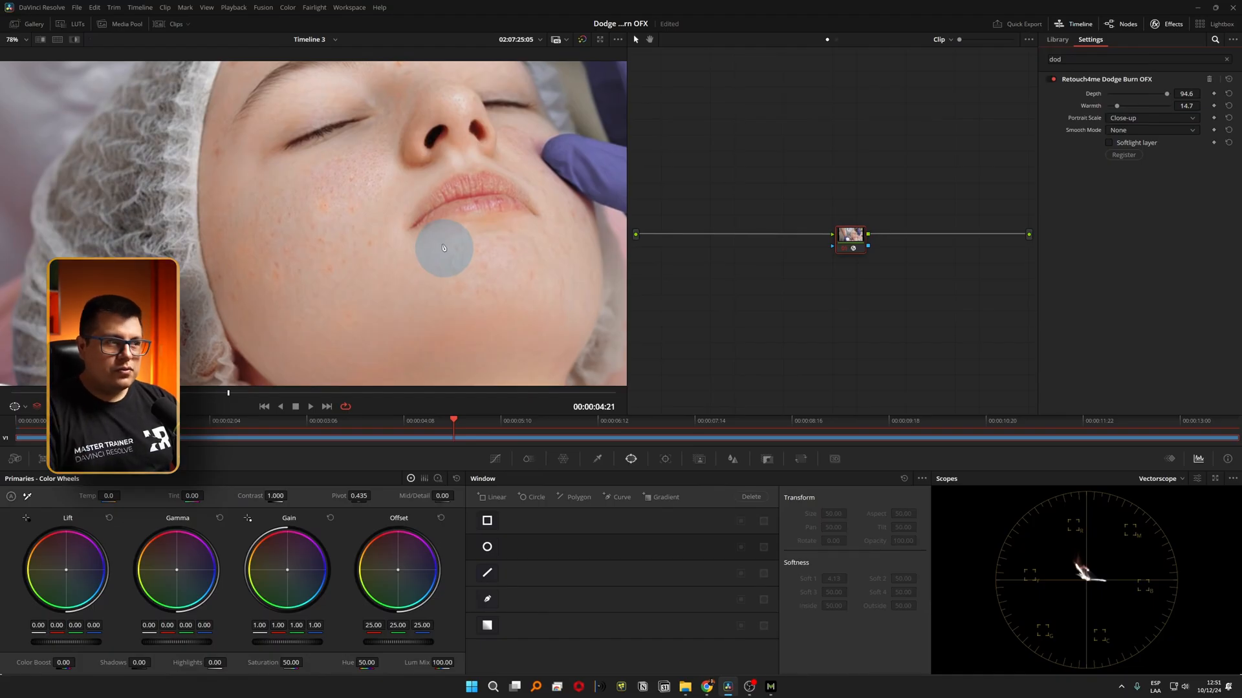
left_click(1146, 106)
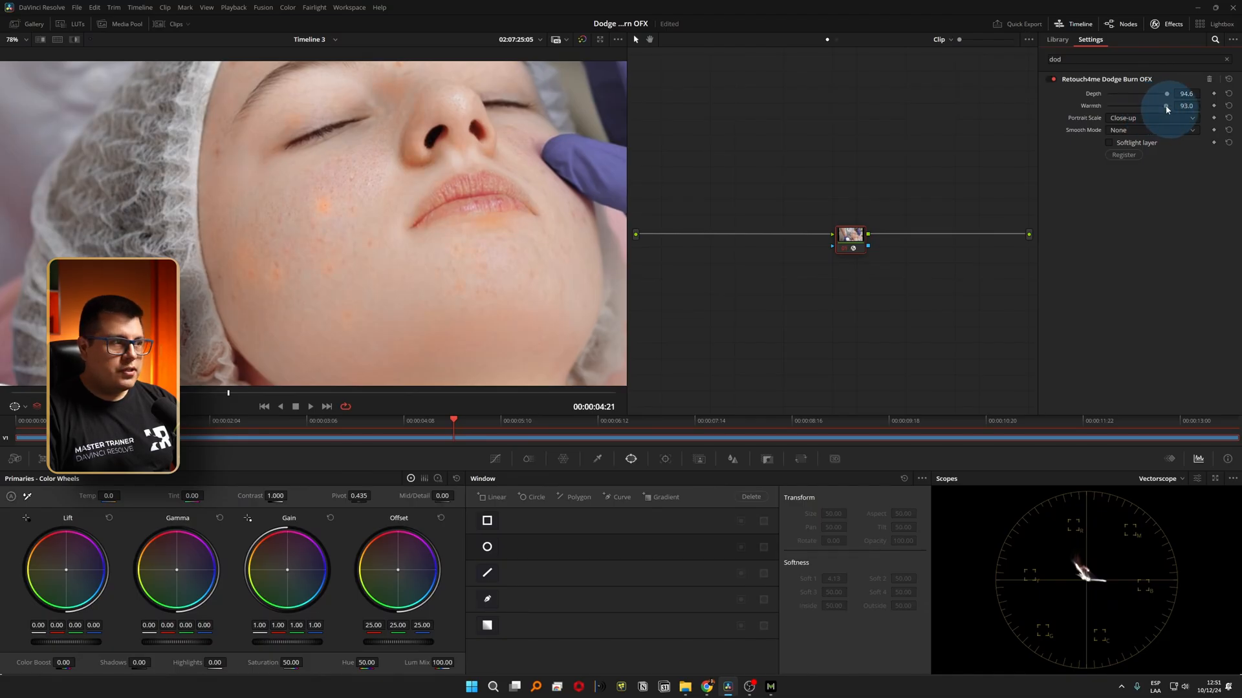
scroll(323, 213, "up", 4)
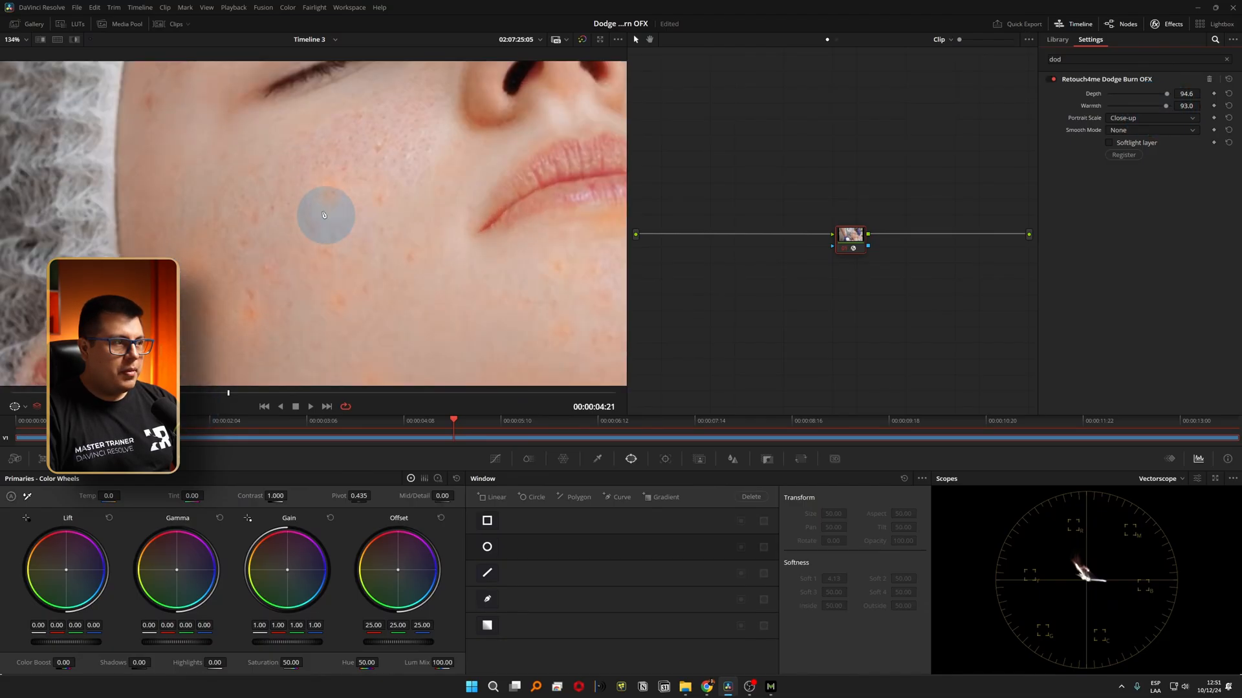
left_click_drag(317, 218, 330, 206)
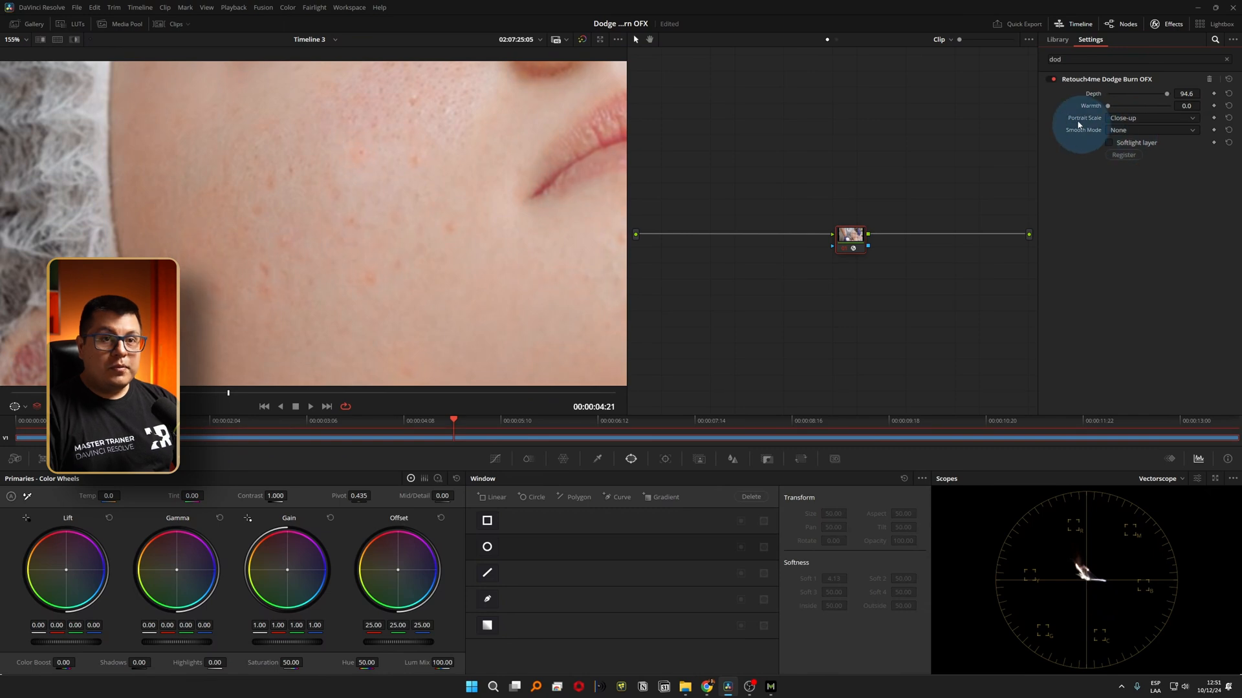
Review the Portrait Scale and Smooth Mode options, keeping Close-up and None.
left_click(1124, 120)
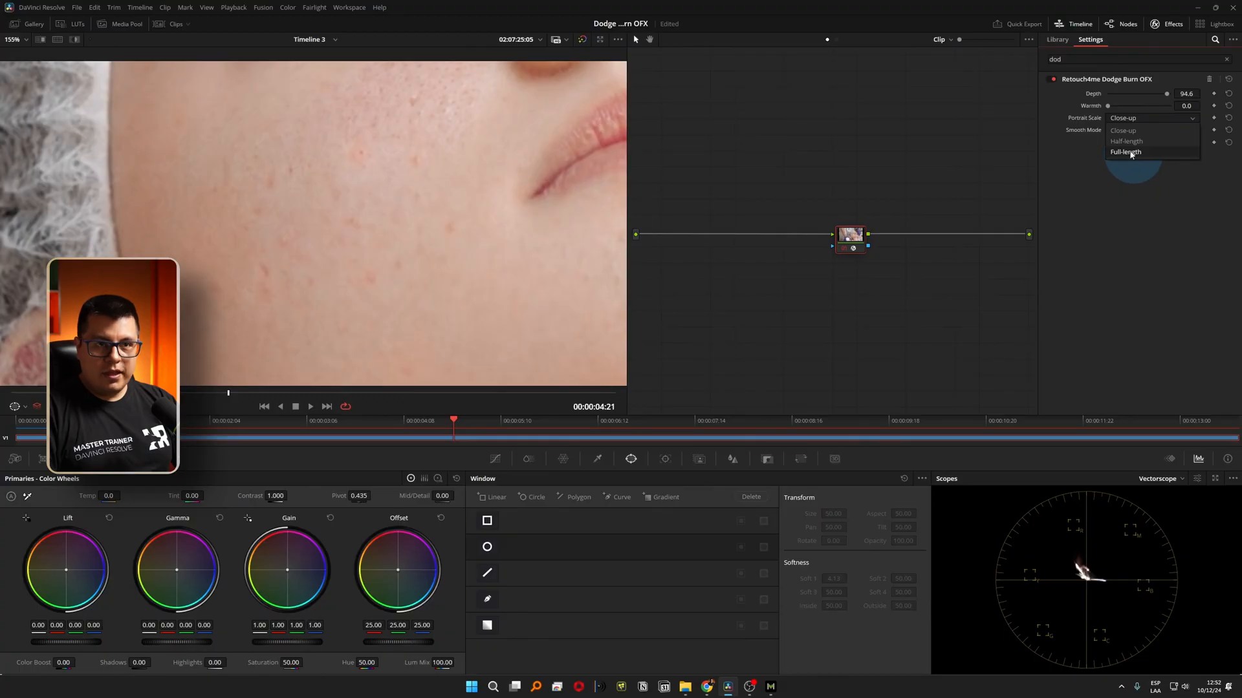
left_click(1131, 154)
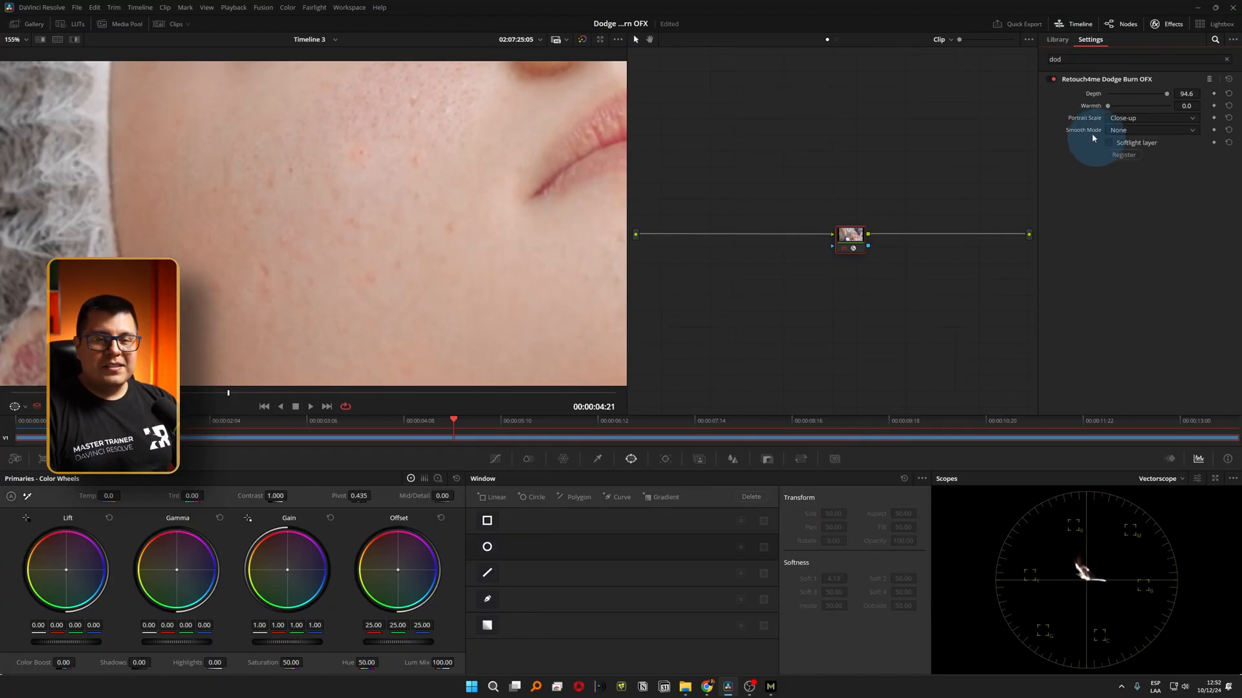
left_click(1122, 132)
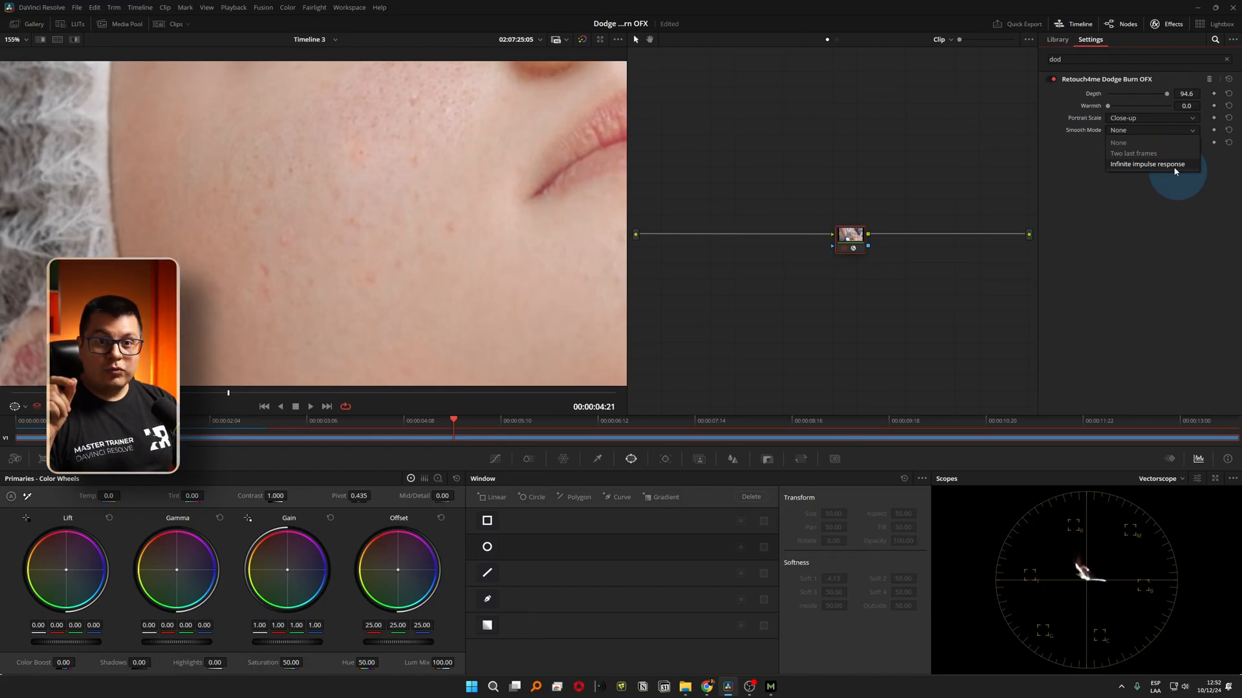
left_click(1109, 142)
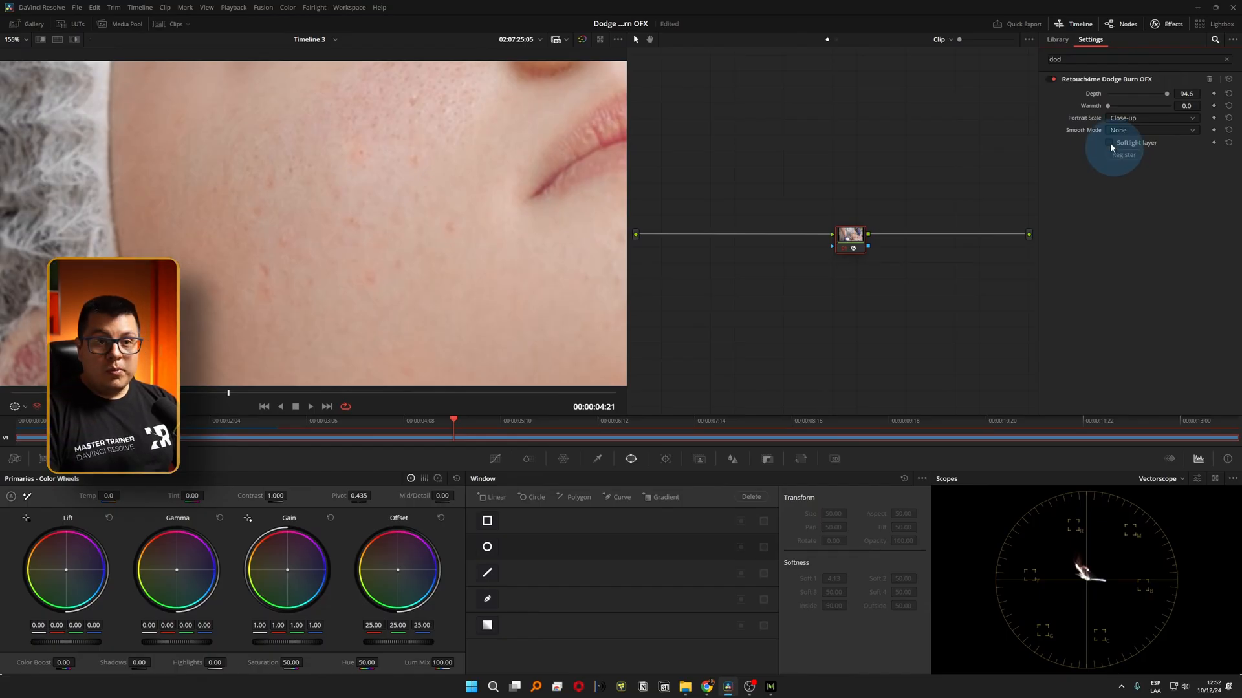
Enable the effect's Softlight layer and limit it to the woman's face with a narrowed circle window.
left_click(1108, 142)
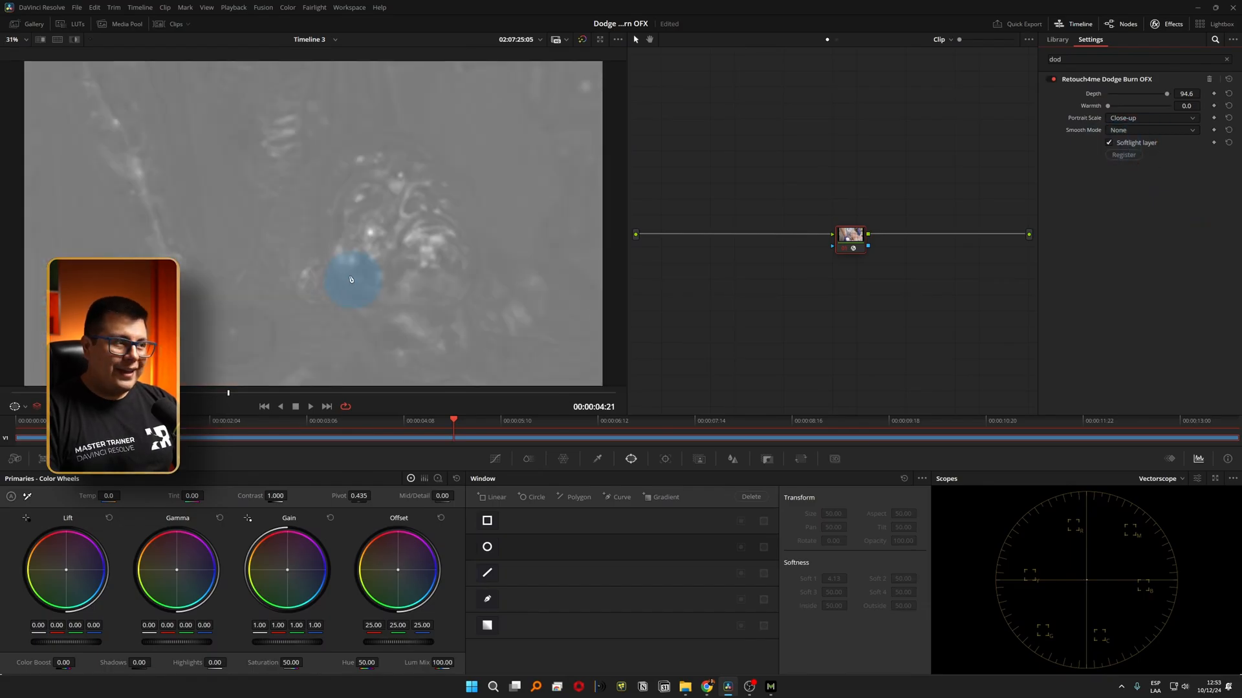
key("shift+z")
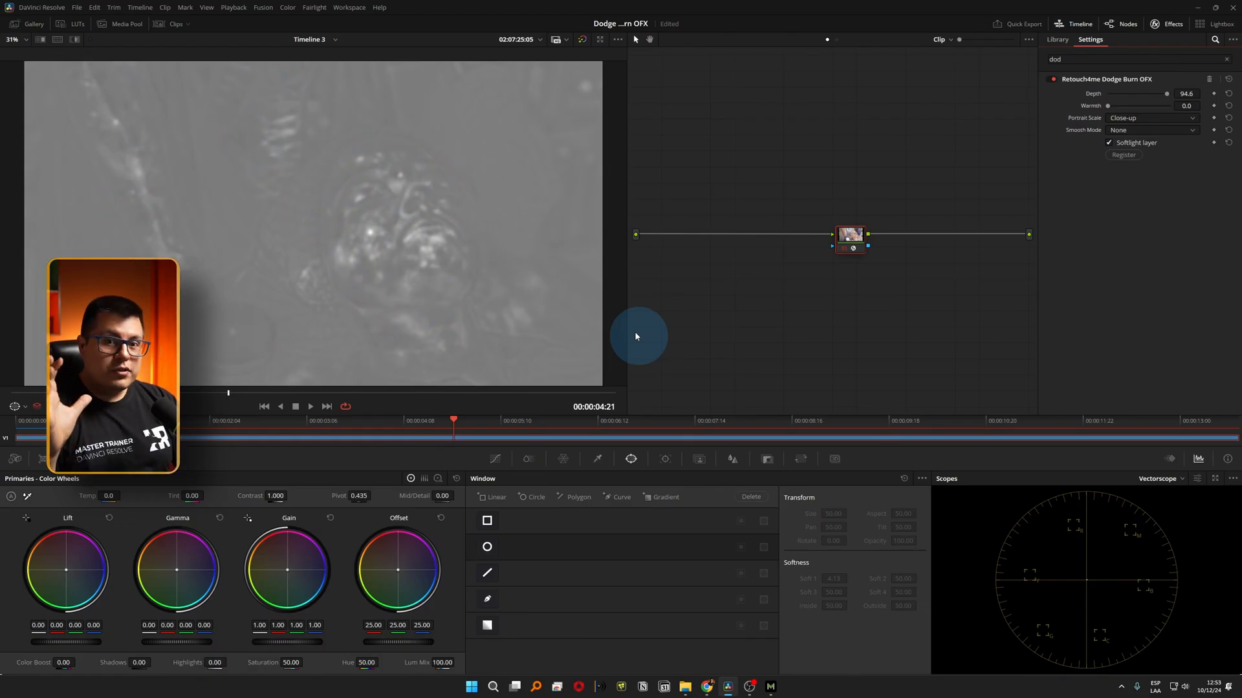
left_click(489, 547)
left_click_drag(314, 225, 402, 221)
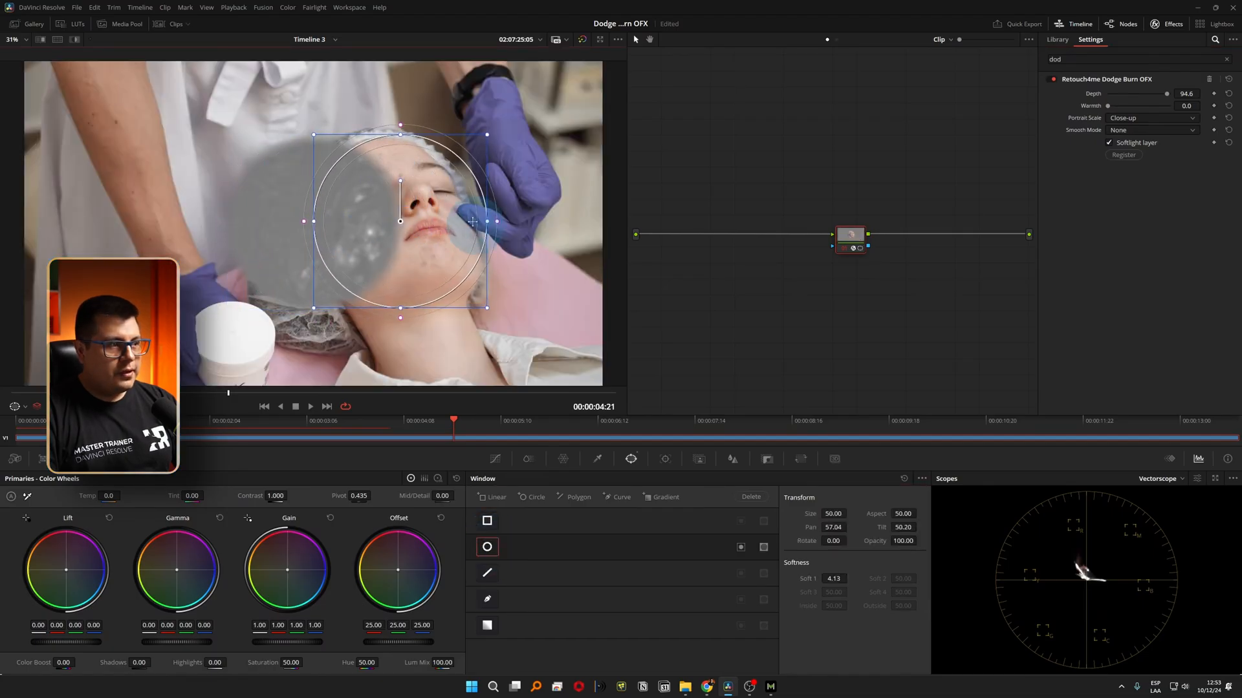
left_click_drag(487, 222, 477, 223)
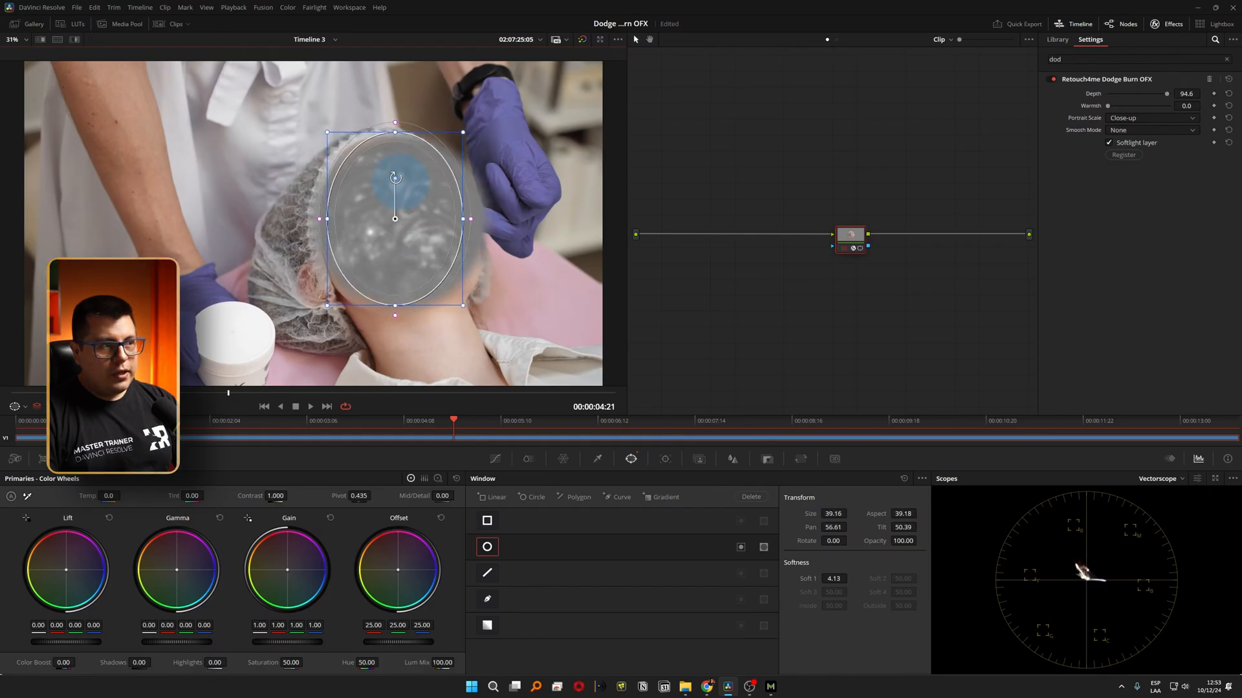
left_click_drag(395, 178, 403, 228)
scroll(405, 227, "up", 3)
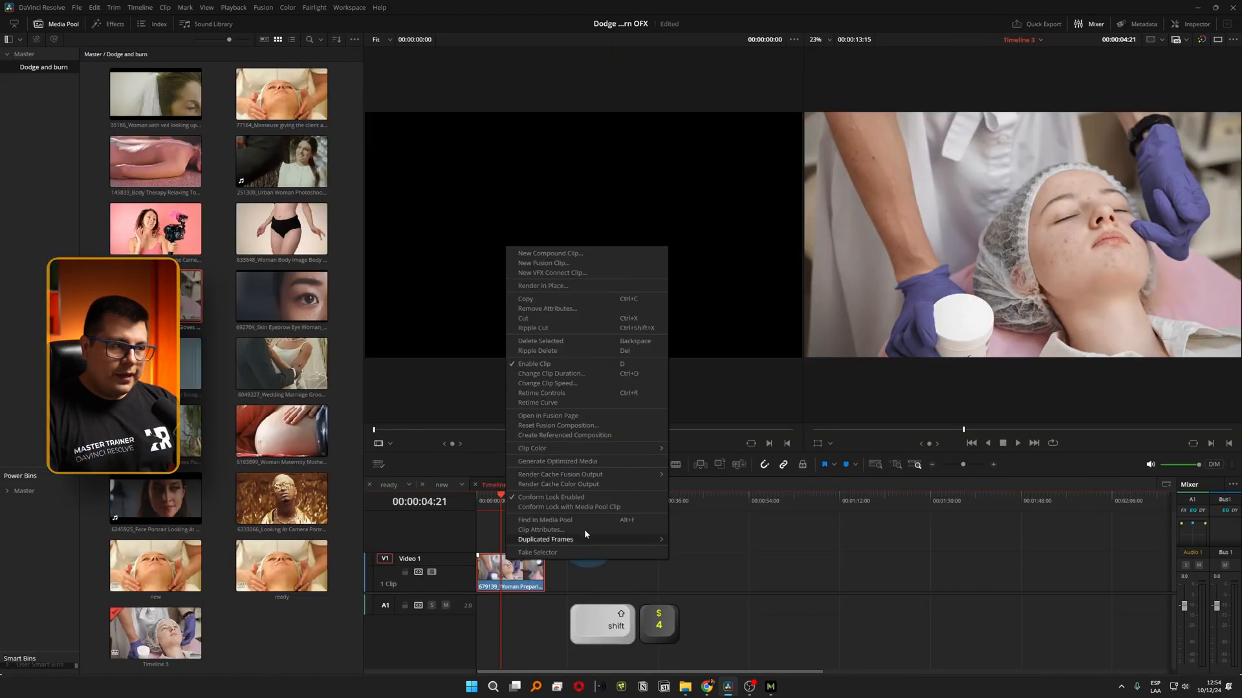
Open the clip in Fusion, disconnect MediaIn from MediaOut, and add a Retouch4me Dodge Burn OFX node between them.
left_click(549, 416)
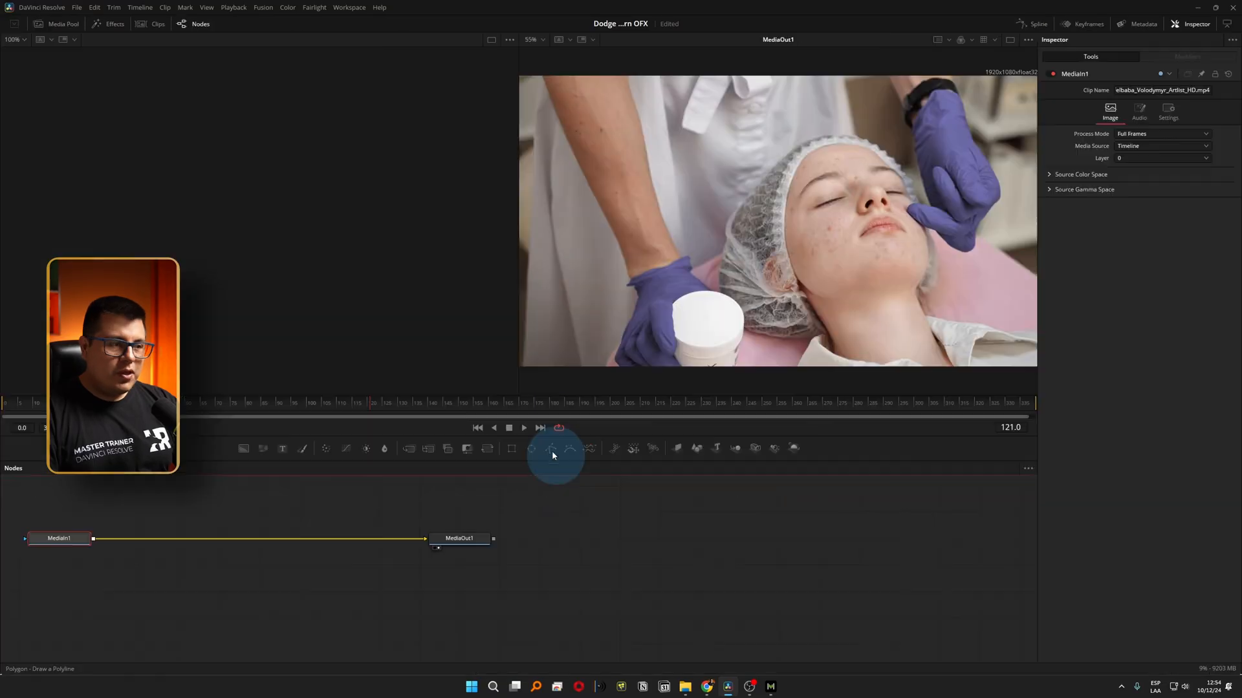
left_click_drag(196, 604, 454, 632)
left_click(511, 558)
key("shift+space")
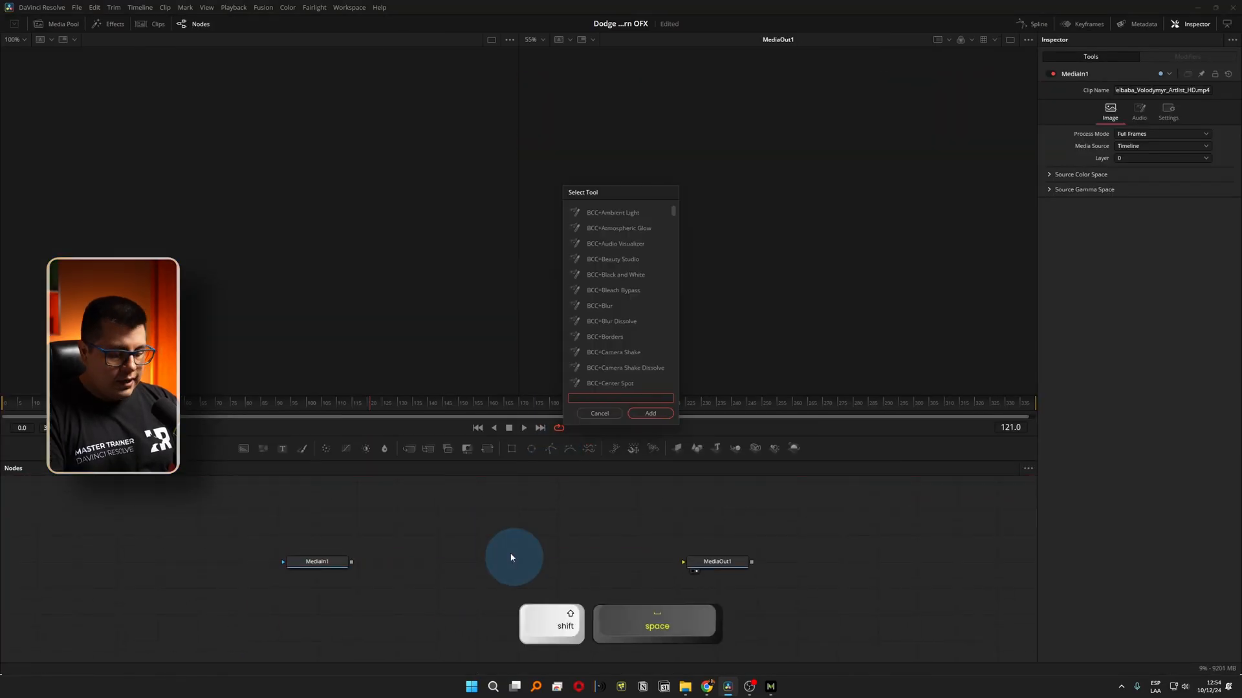
type("dod")
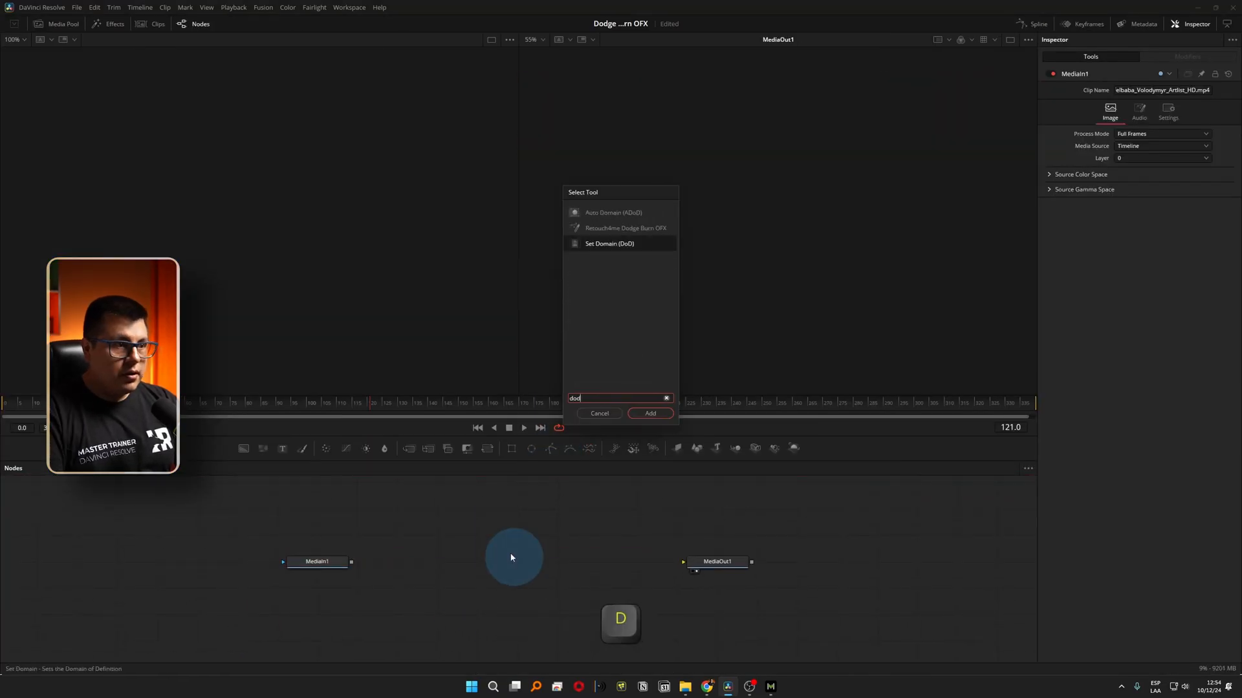
left_click(601, 230)
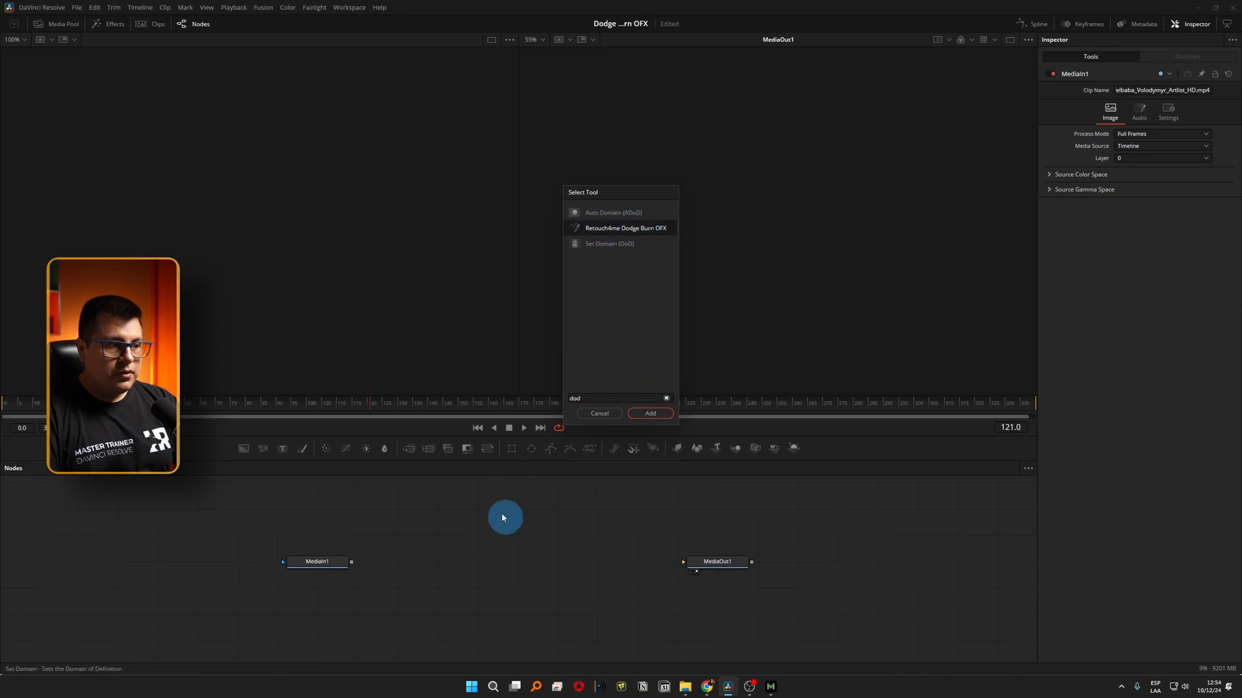
left_click(641, 414)
Add a Merge node with MediaIn as background and the Dodge Burn node, fed by MediaIn, as foreground, and connect it to MediaOut.
left_click(408, 450)
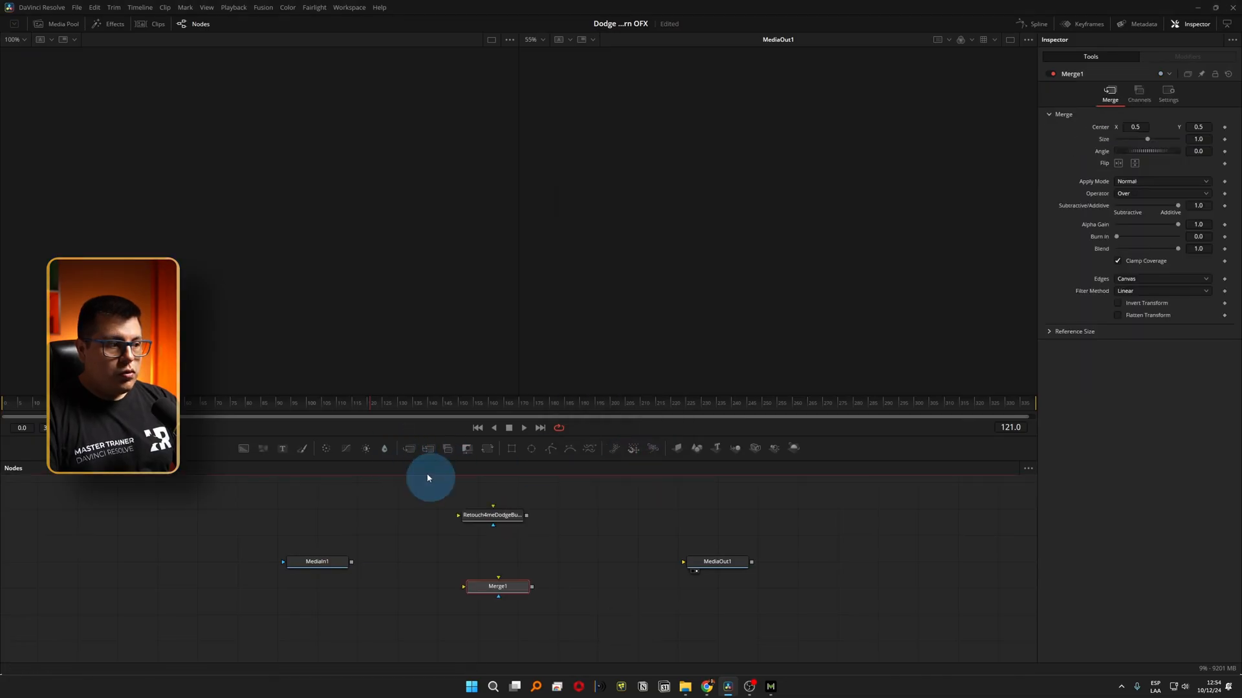
left_click_drag(497, 588, 490, 571)
left_click_drag(351, 562, 470, 519)
left_click_drag(353, 562, 459, 570)
mouse_move(493, 516)
left_mouse_down()
mouse_move(500, 588)
mouse_move(493, 569)
mouse_move(714, 564)
left_mouse_up()
left_click(718, 564)
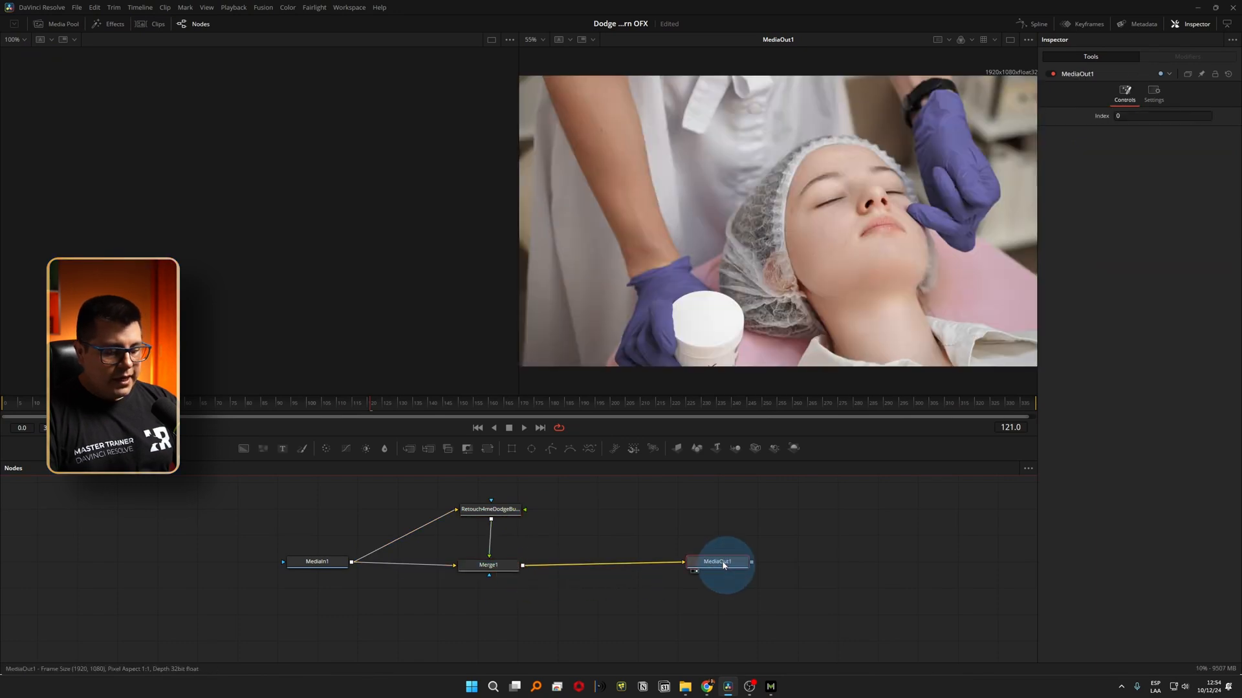
Show the Dodge Burn node in the first viewer and MediaOut in the second viewer.
key("2")
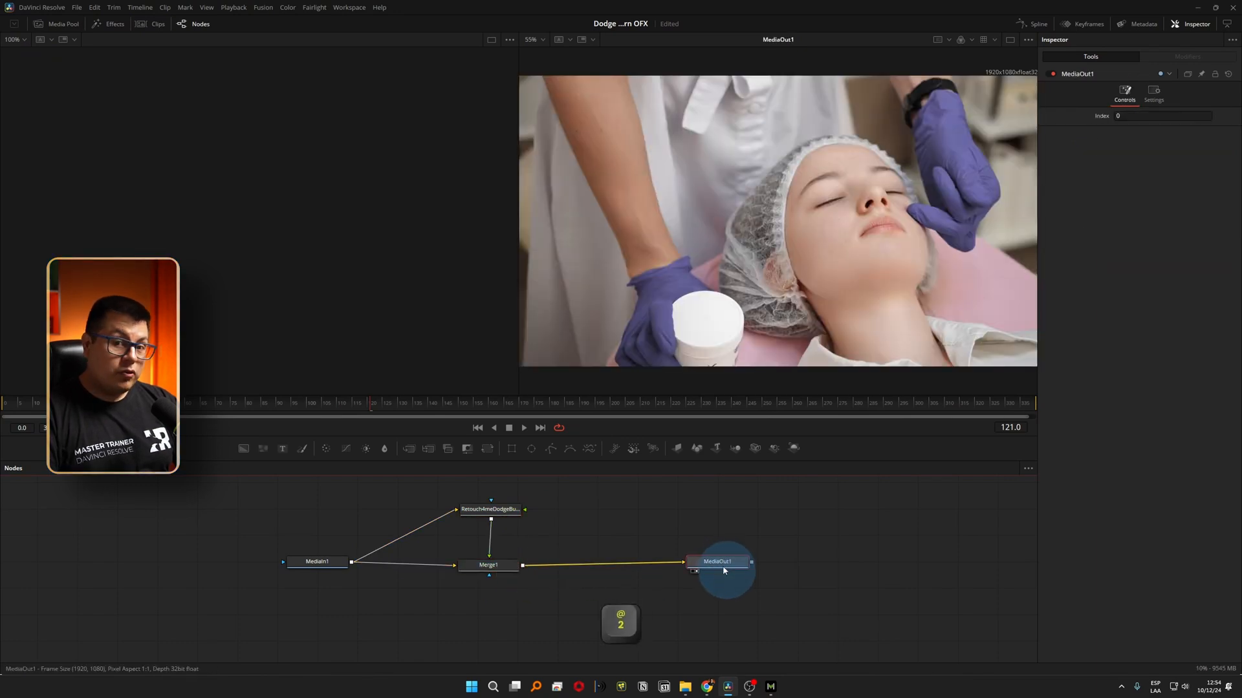
left_click(497, 517)
key("1")
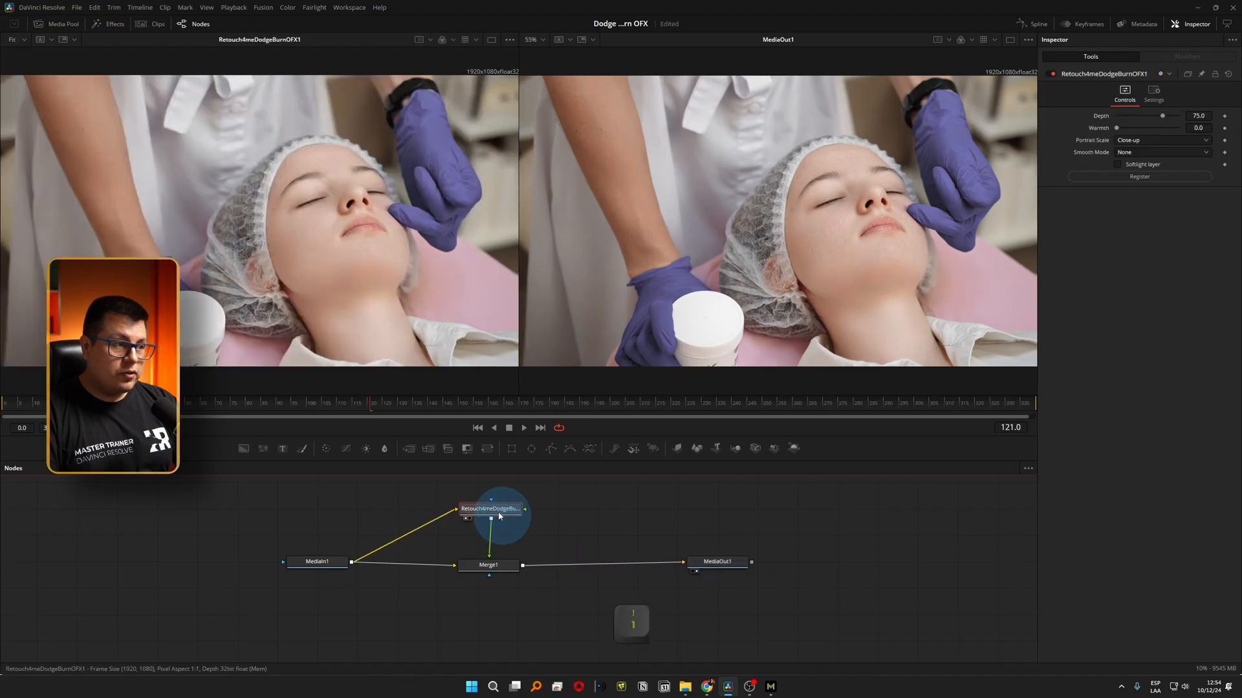
left_click(716, 568)
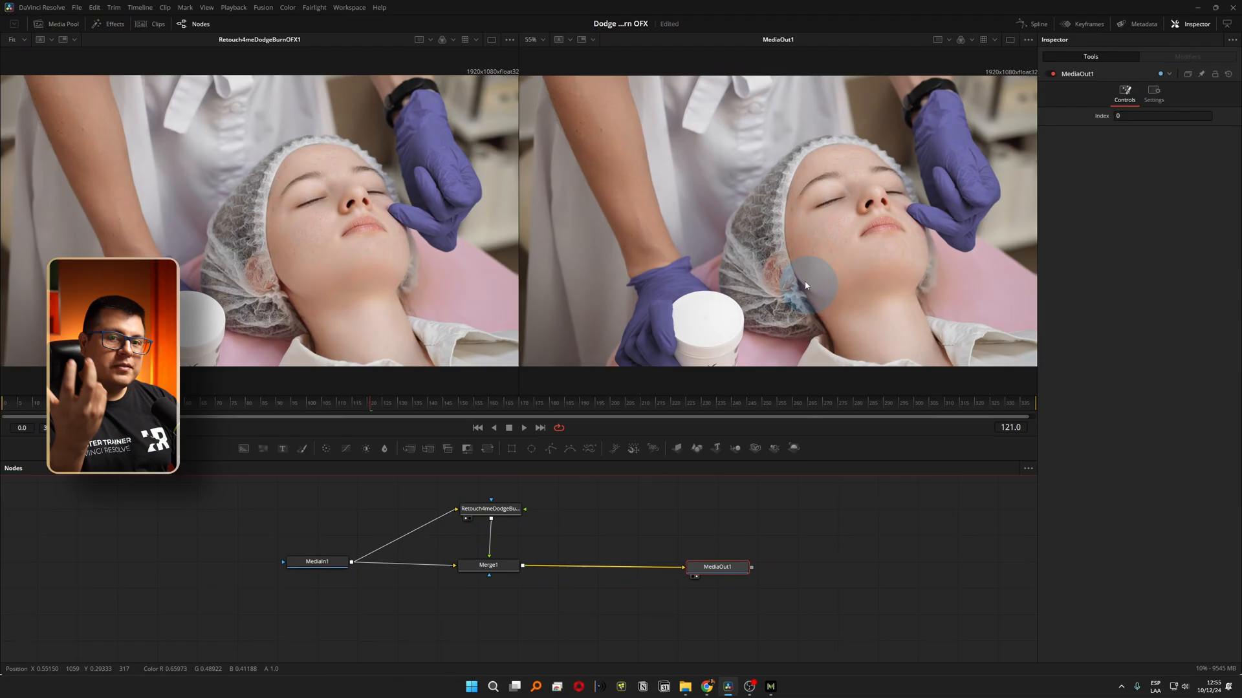
Set the Merge node's Blend to 0.669 and switch the node off and on to compare the woman's skin.
left_click(491, 567)
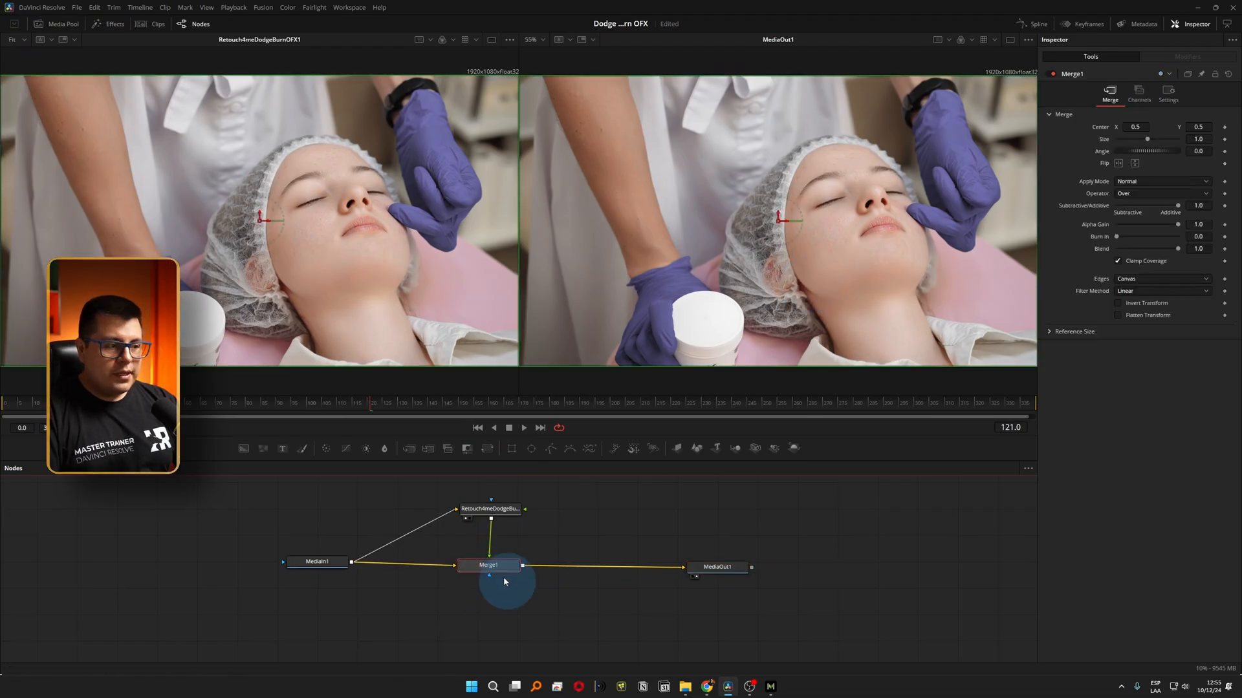
mouse_move(1178, 249)
left_mouse_down()
mouse_move(1151, 252)
mouse_move(1200, 252)
left_mouse_up()
scroll(826, 228, "up", 5)
scroll(824, 268, "down", 3)
scroll(824, 266, "down", 3)
scroll(834, 253, "up", 3, "ctrl")
scroll(847, 244, "down", 1, "ctrl")
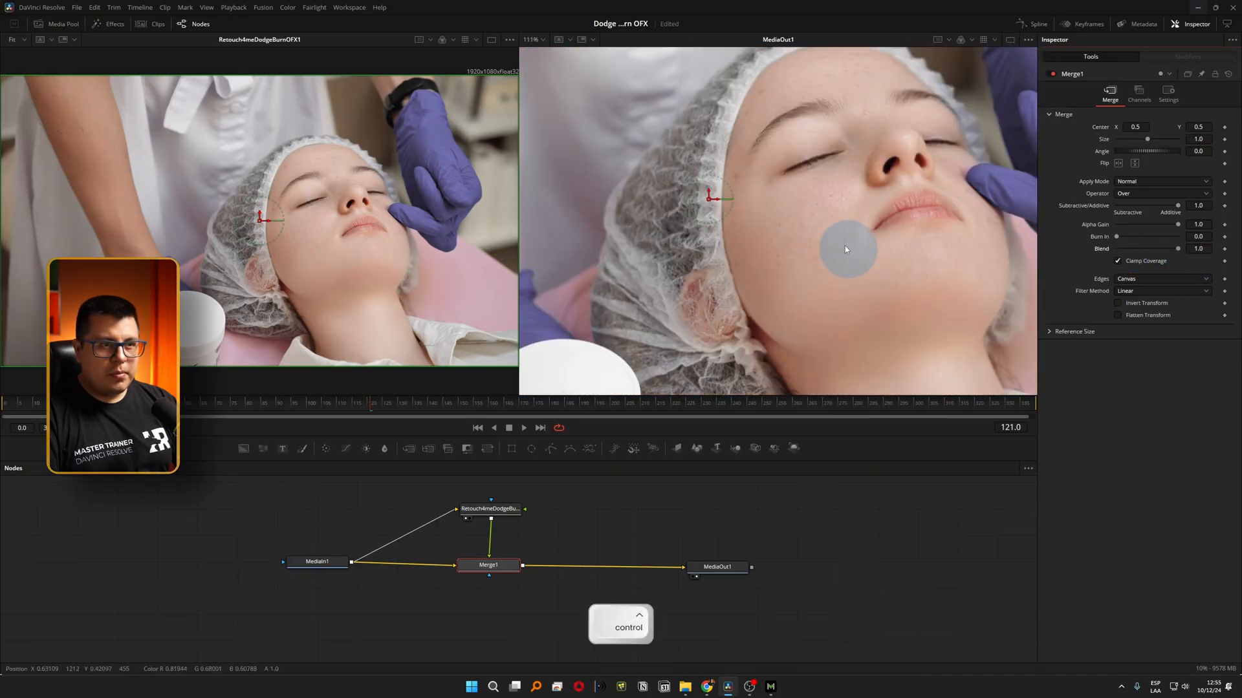
scroll(845, 246, "up", 3, "ctrl")
mouse_move(1177, 249)
left_mouse_down()
mouse_move(1093, 255)
mouse_move(1222, 251)
mouse_move(1134, 252)
mouse_move(1158, 251)
left_mouse_up()
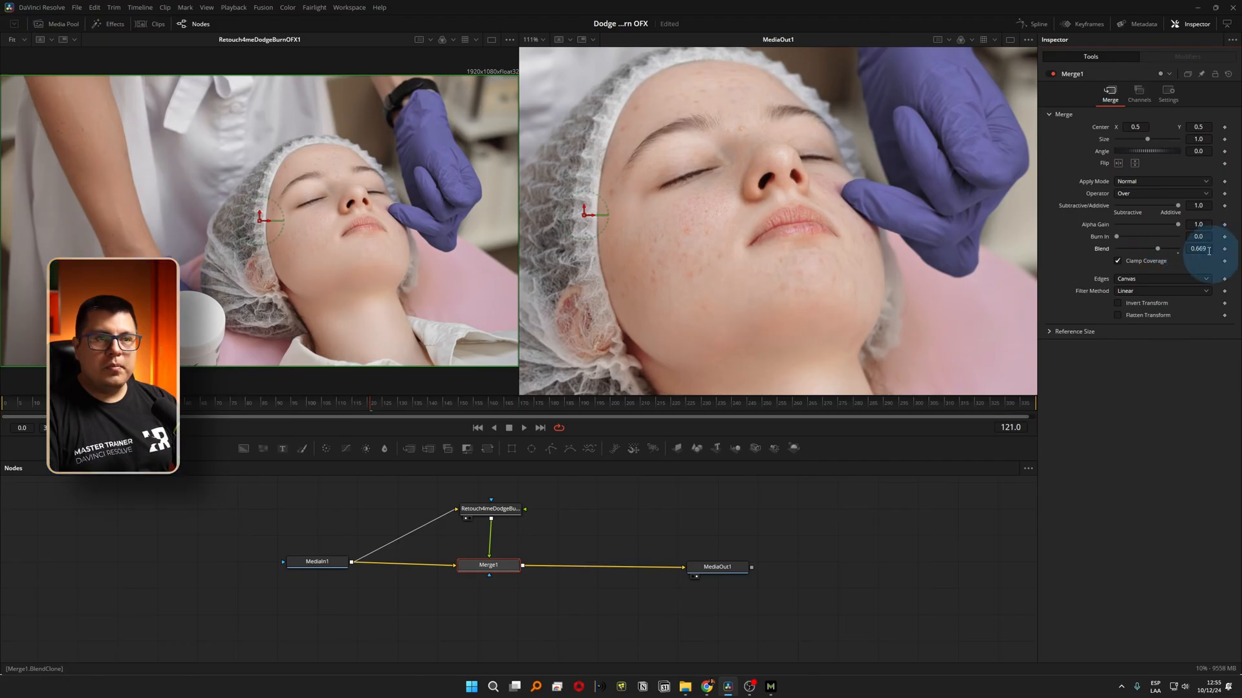
left_click(1053, 75)
left_click(1053, 76)
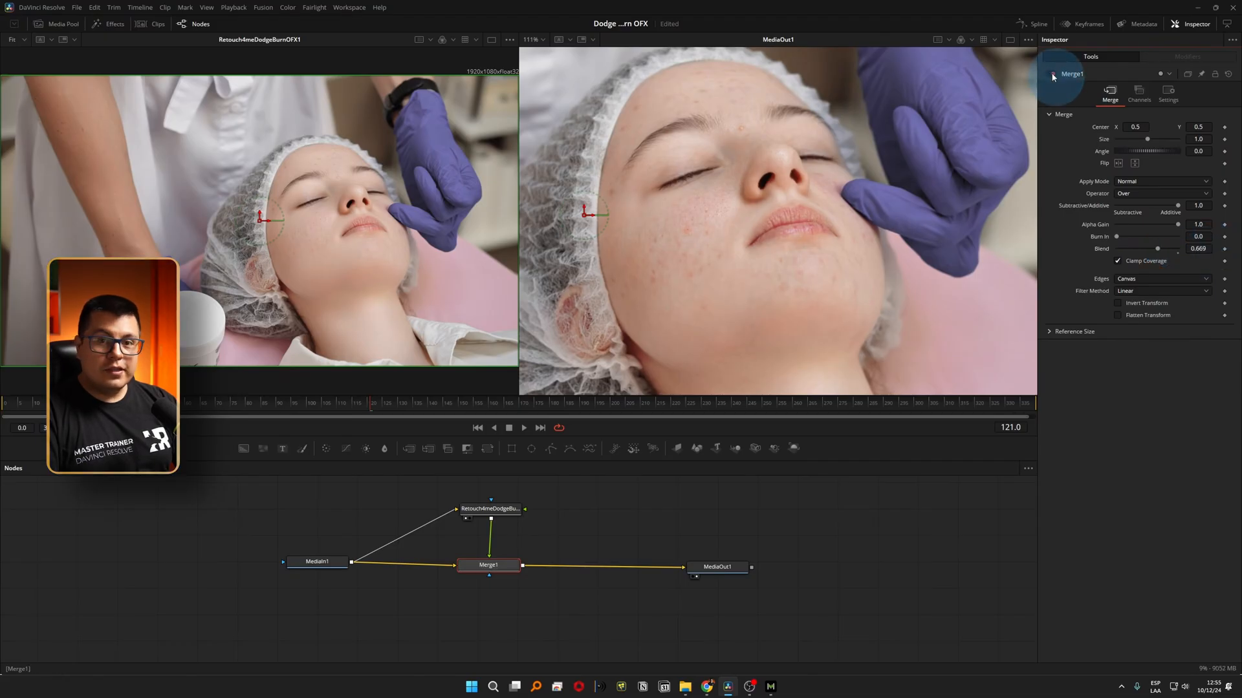